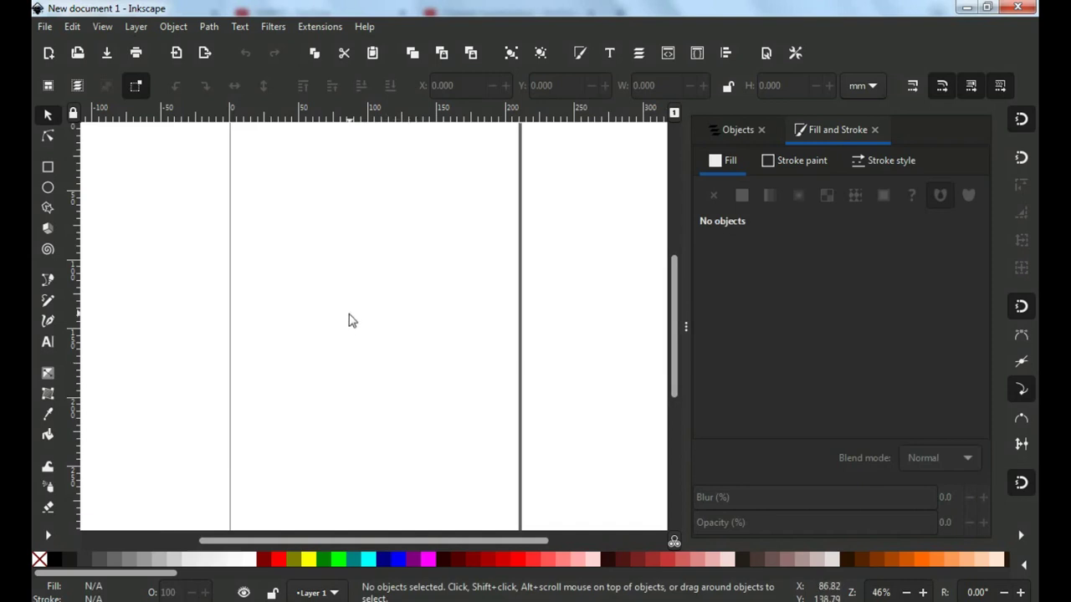
Step: Draw a large unfilled circle about 155.8 mm across and nudge it upward on the page
{"action": "left_click", "coordinate": [48, 189]}
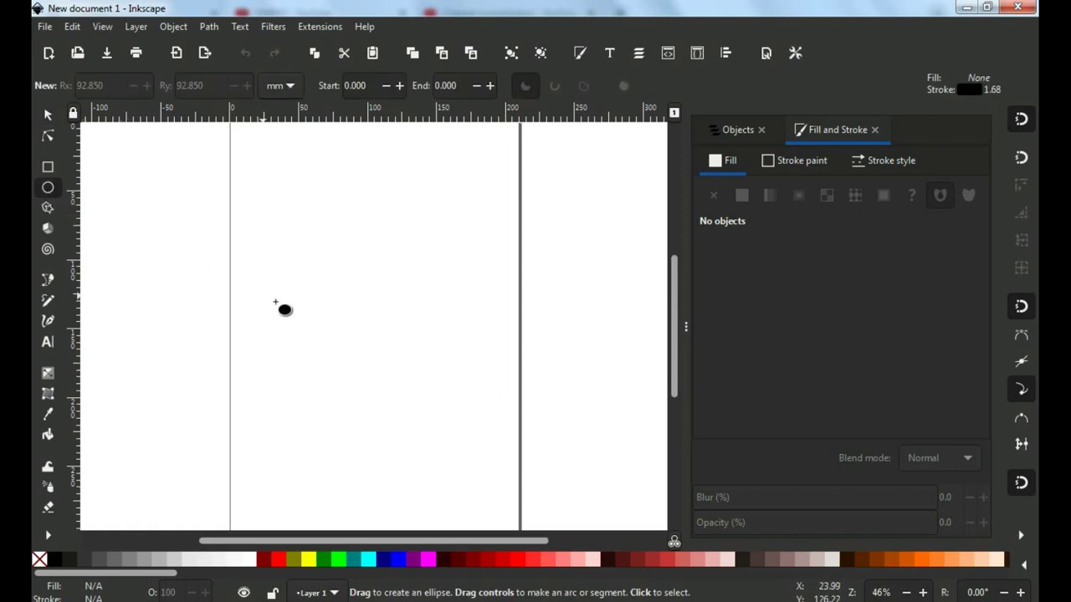
{"action": "mouse_move", "coordinate": [377, 459]}
{"action": "left_mouse_down"}
{"action": "mouse_move", "coordinate": [379, 300]}
{"action": "mouse_move", "coordinate": [285, 303]}
{"action": "mouse_move", "coordinate": [247, 277]}
{"action": "left_mouse_up"}
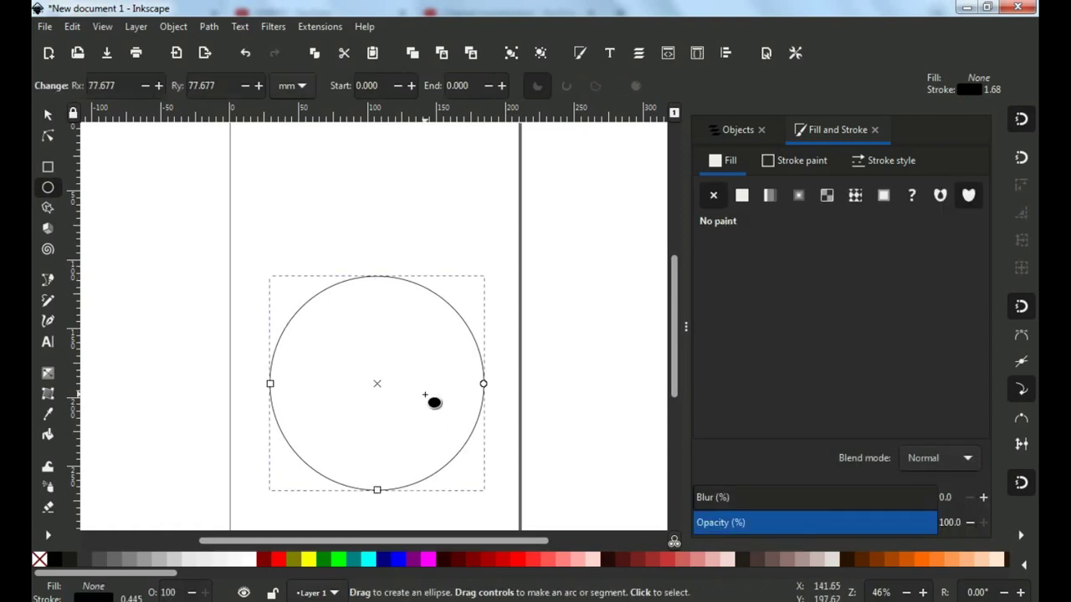
{"action": "key", "text": "s"}
{"action": "left_click_drag", "start_coordinate": [454, 307], "coordinate": [448, 264]}
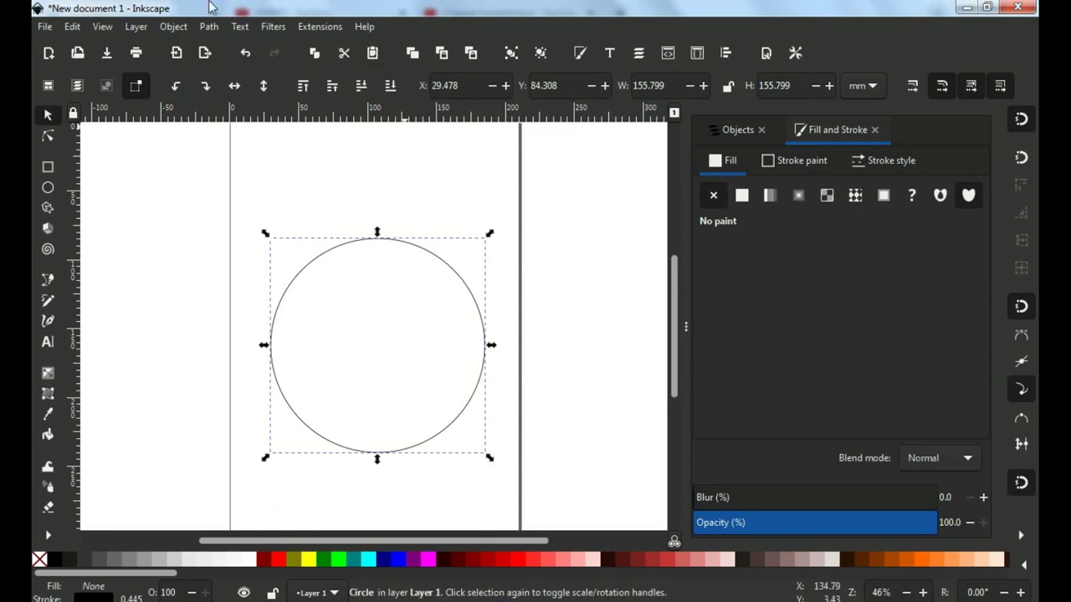
Step: Convert the circle to a path and break it open at its rightmost node
{"action": "left_click", "coordinate": [210, 26]}
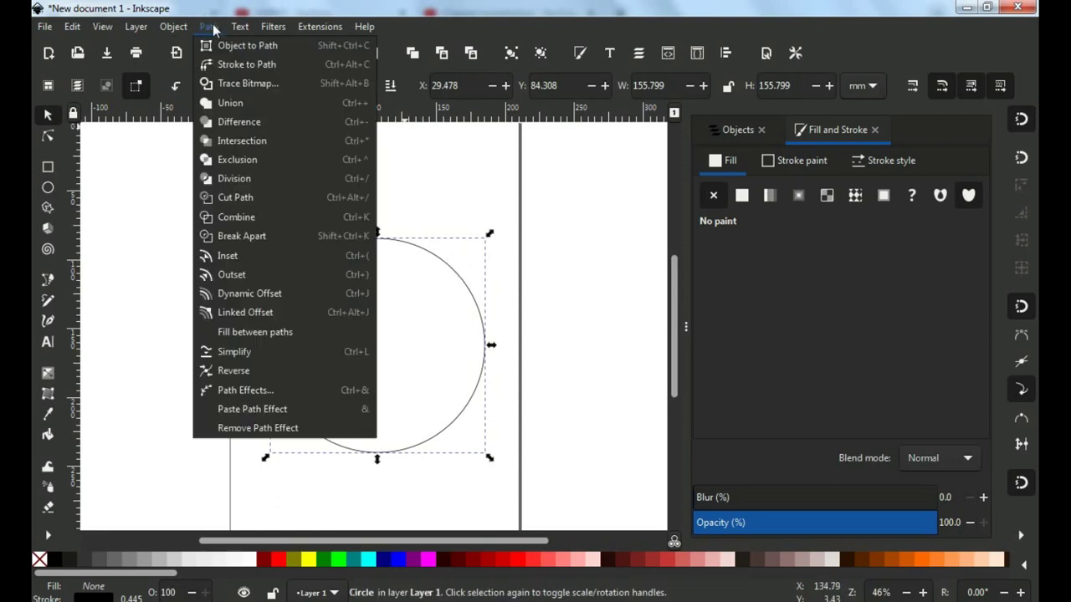
{"action": "left_click", "coordinate": [274, 47]}
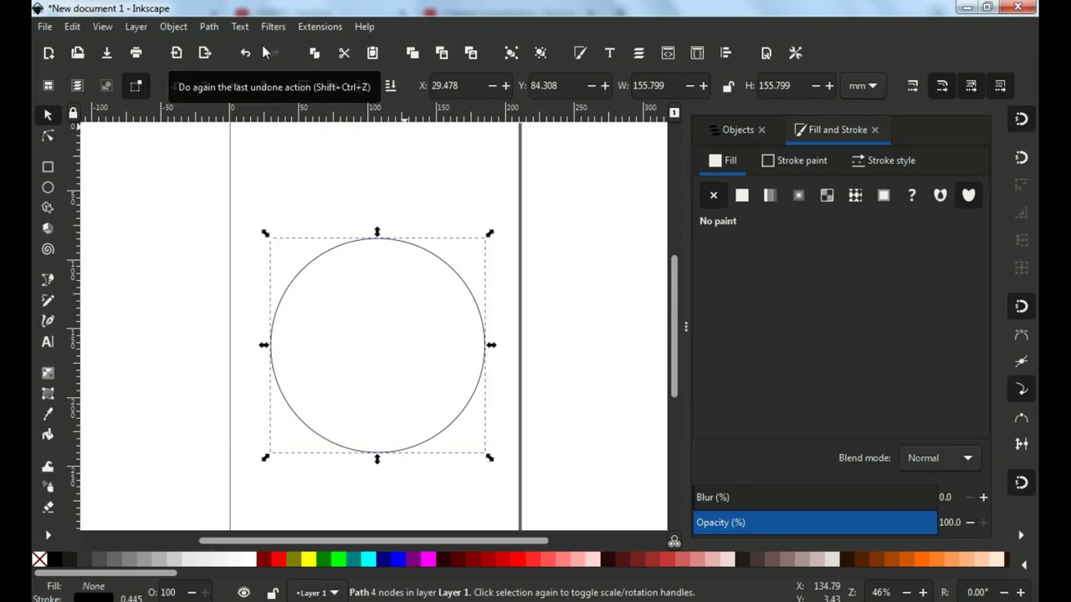
{"action": "left_click", "coordinate": [48, 136]}
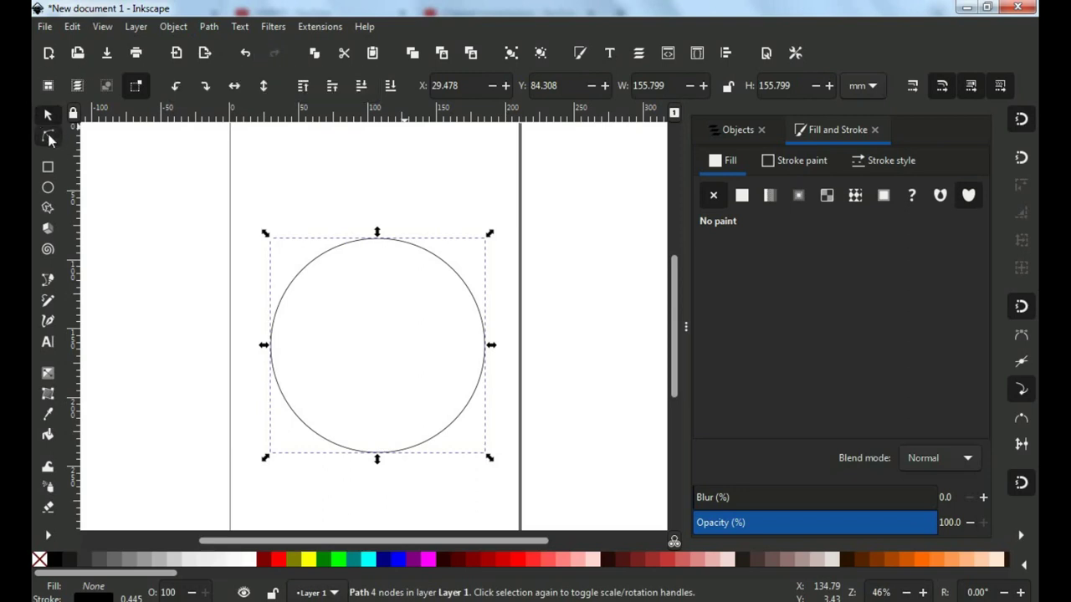
{"action": "left_click", "coordinate": [484, 345]}
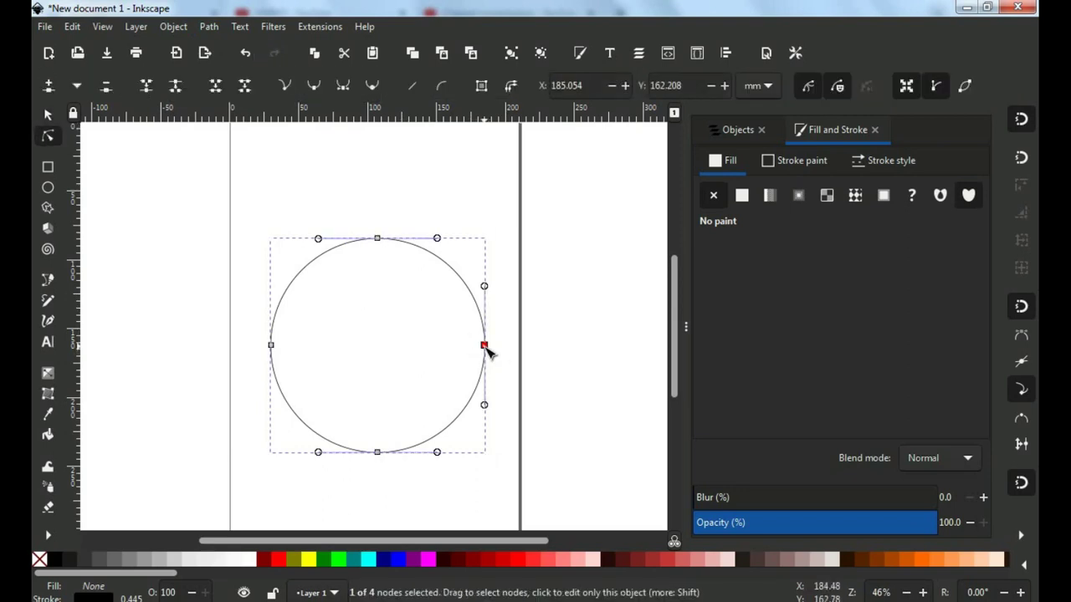
{"action": "left_click", "coordinate": [176, 87]}
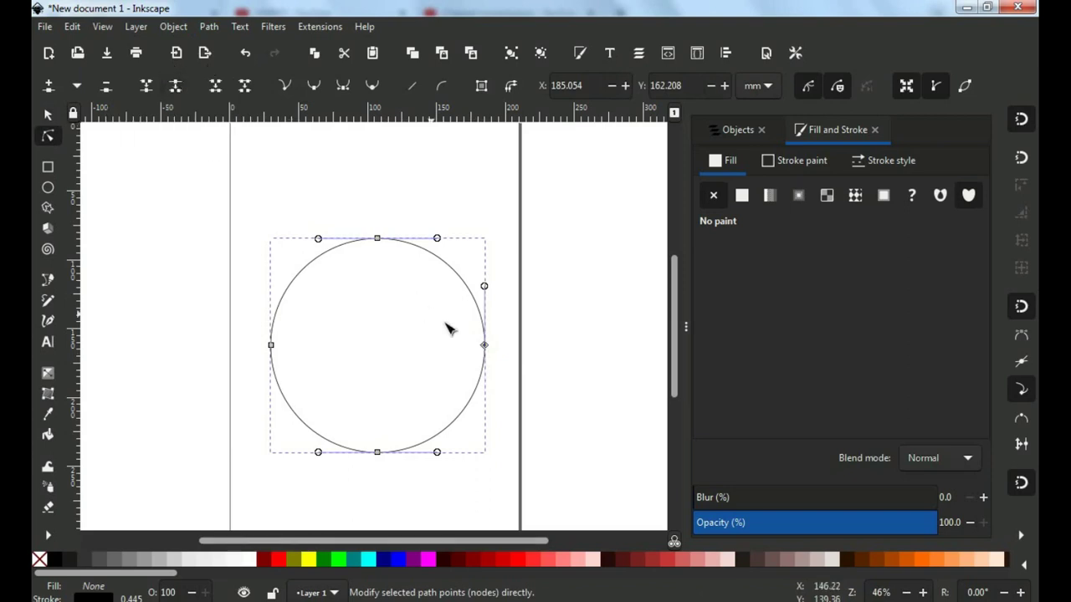
Step: Cut away the right half, leaving a 78.1 × 155.8 mm arc, and shift it rightward
{"action": "left_click_drag", "start_coordinate": [539, 319], "coordinate": [469, 387]}
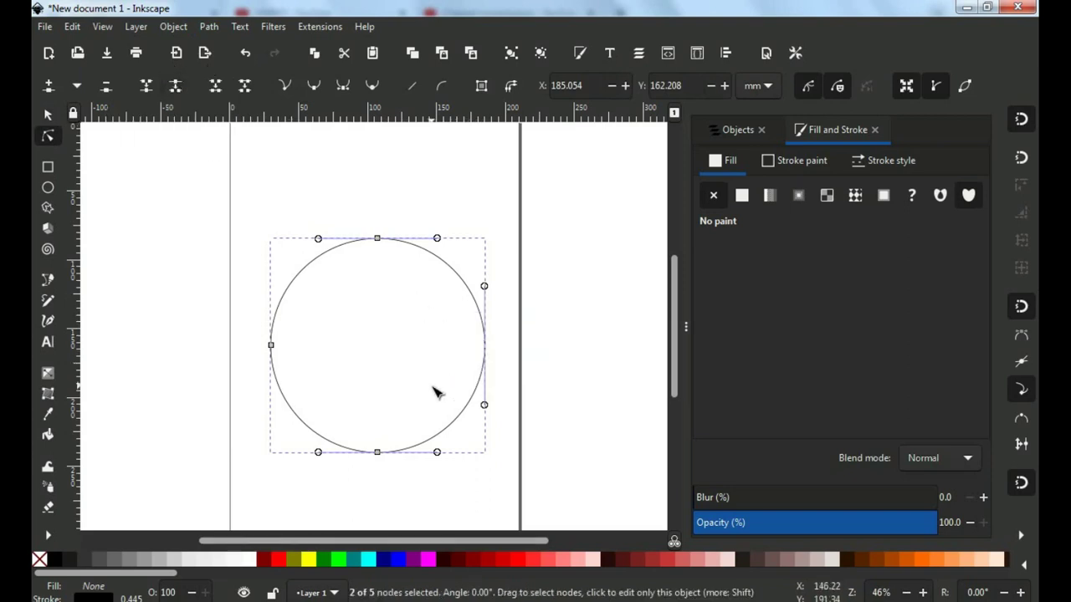
{"action": "left_click", "coordinate": [73, 26]}
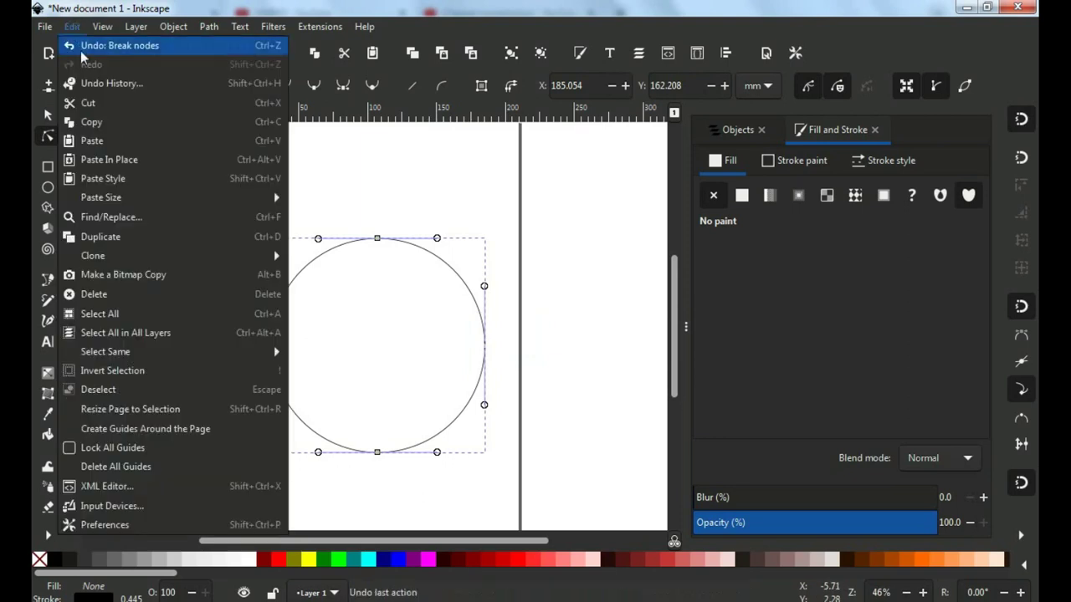
{"action": "left_click", "coordinate": [113, 103]}
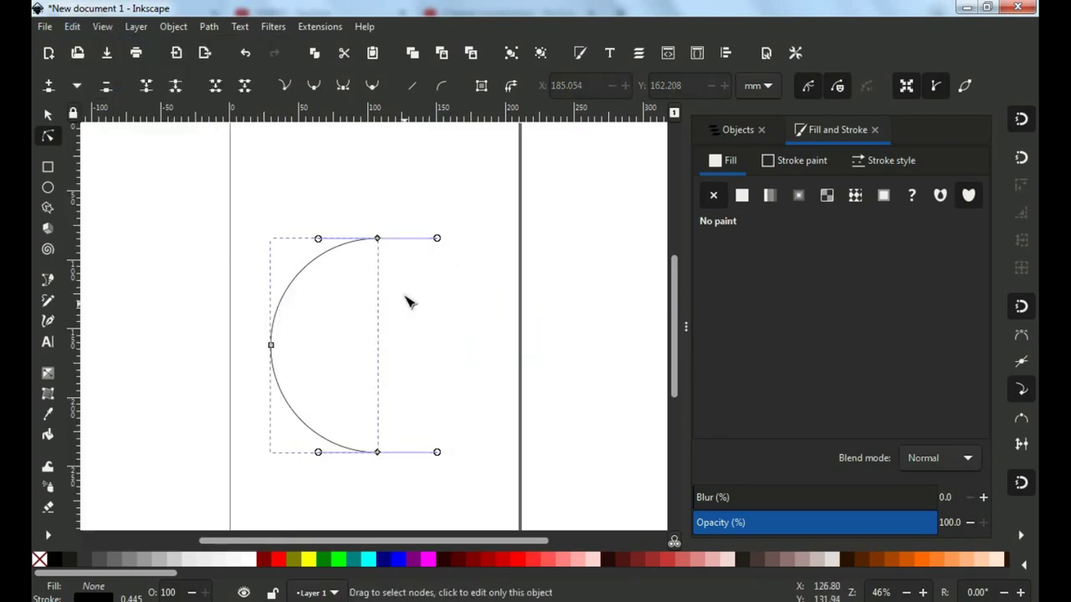
{"action": "key", "text": "s"}
{"action": "left_click", "coordinate": [399, 343]}
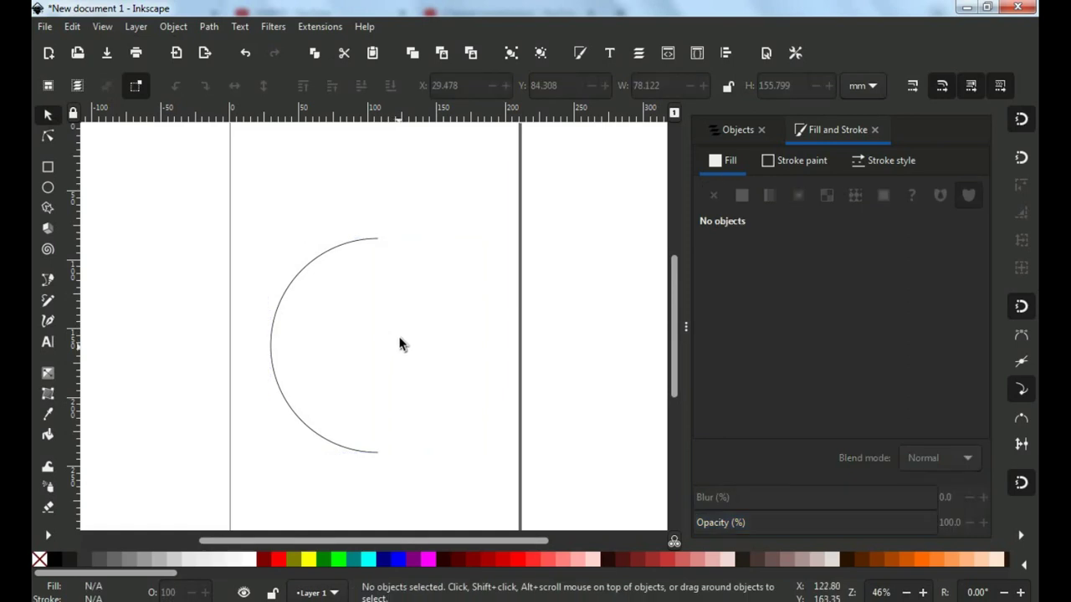
{"action": "left_click_drag", "start_coordinate": [299, 287], "coordinate": [431, 282]}
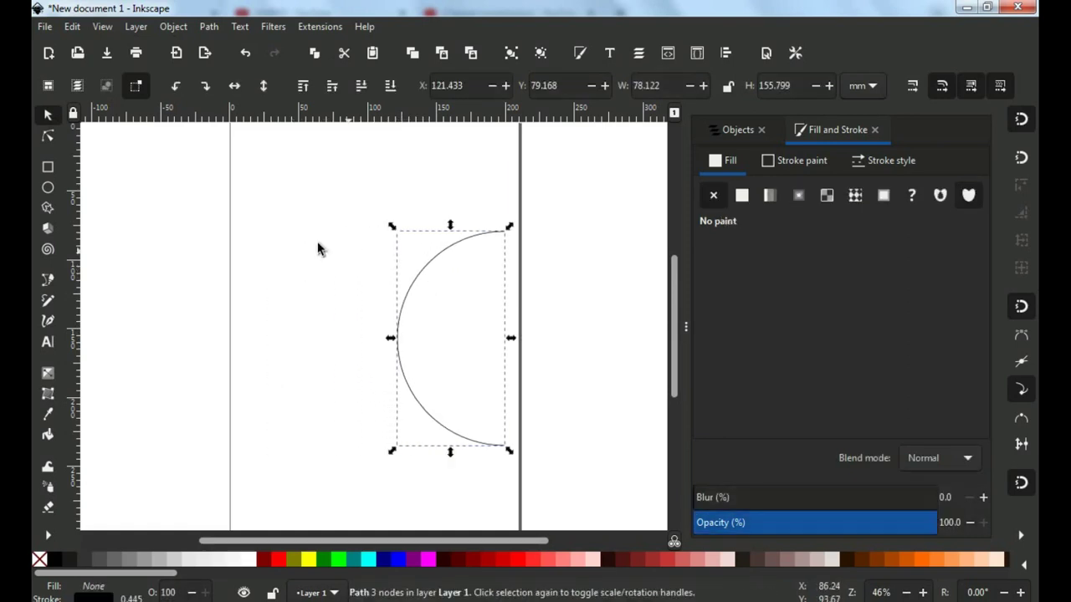
Step: Draw a small 50.7 mm circle left of the arc and nudge it slightly left
{"action": "left_click", "coordinate": [50, 190]}
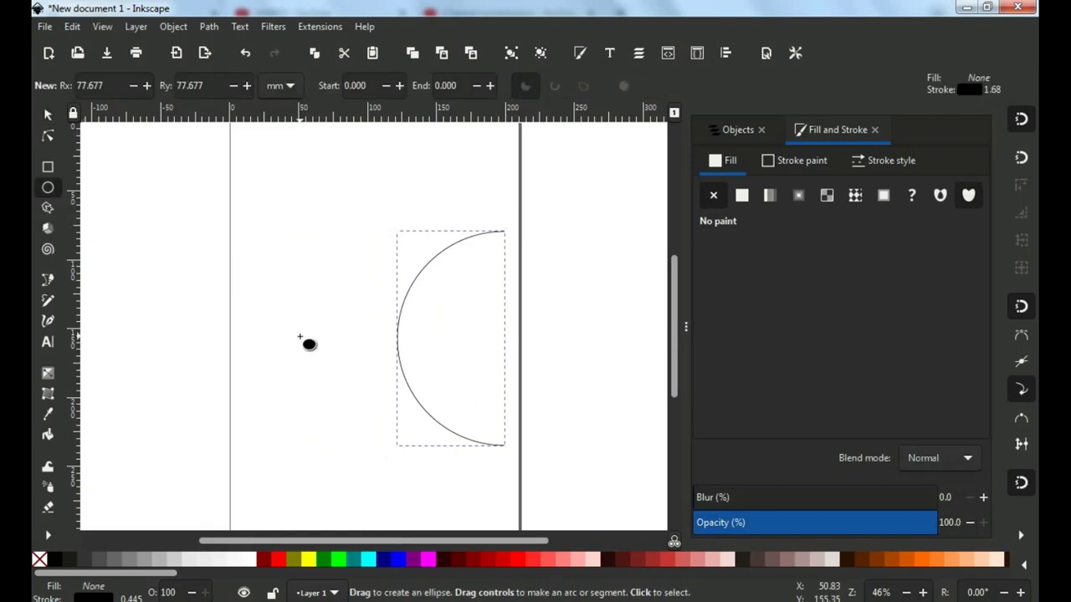
{"action": "left_click_drag", "start_coordinate": [299, 337], "coordinate": [264, 299]}
{"action": "scroll", "coordinate": [299, 363], "scroll_direction": "up", "scroll_amount": 2, "text": "ctrl"}
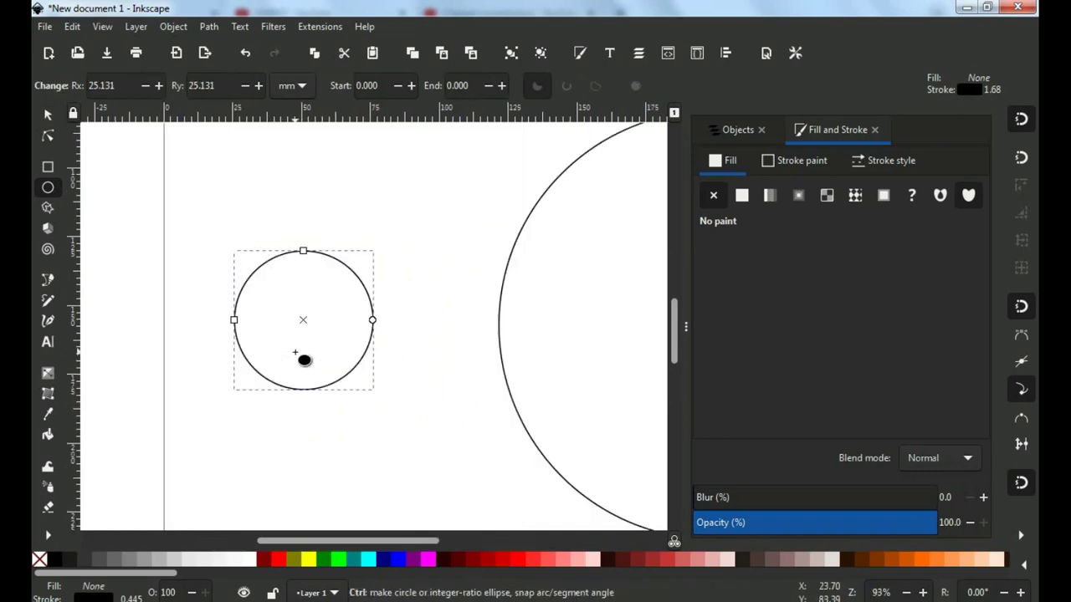
{"action": "key", "text": "space"}
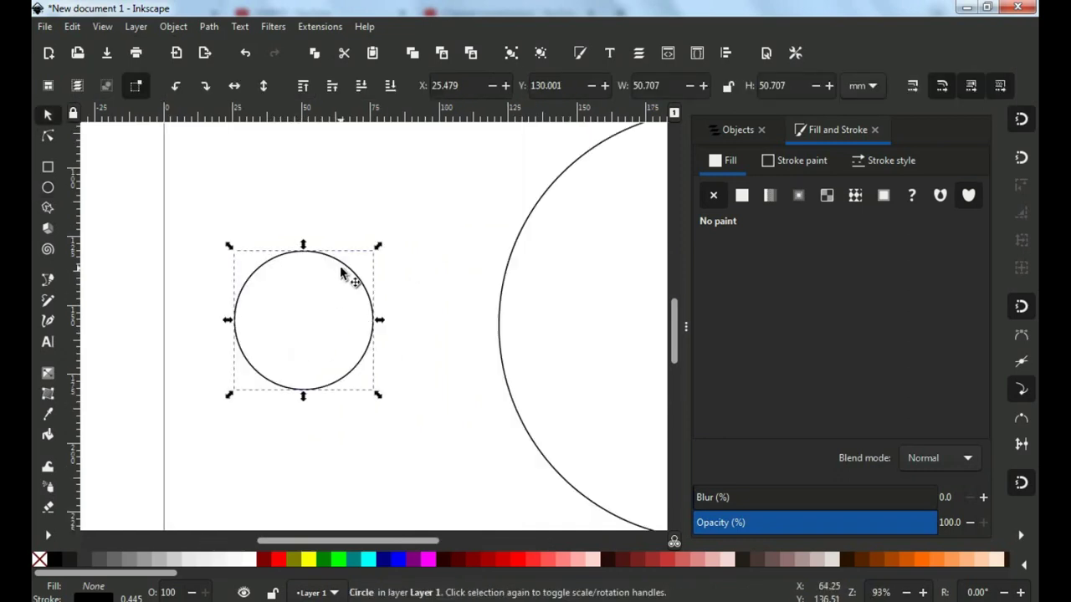
{"action": "left_click_drag", "start_coordinate": [341, 272], "coordinate": [307, 271]}
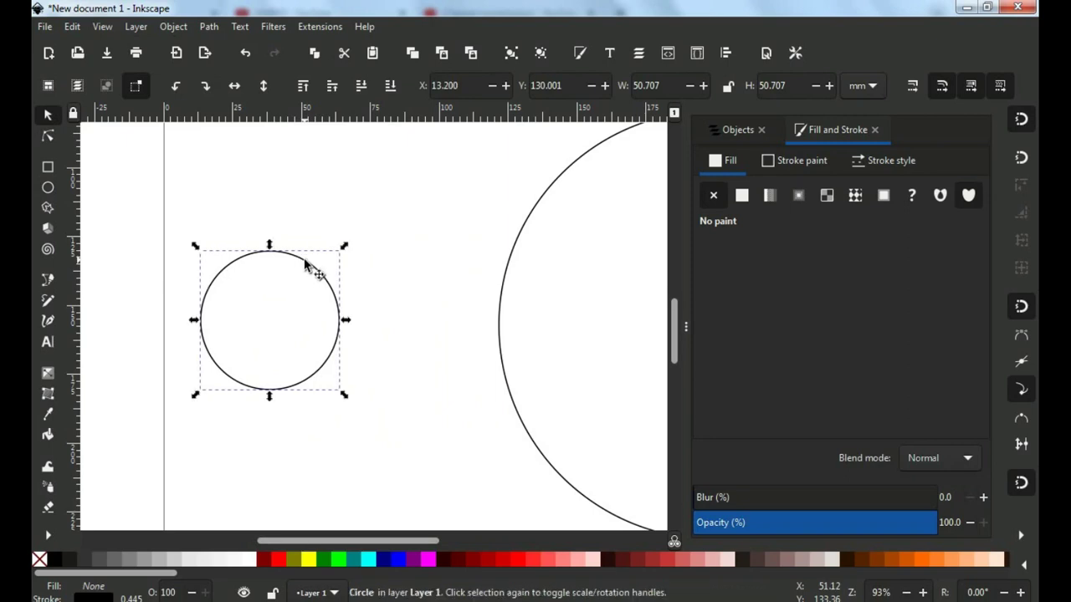
Step: Duplicate the small circle, shift the copy right to overlap, and select both circles
{"action": "right_click", "coordinate": [306, 264]}
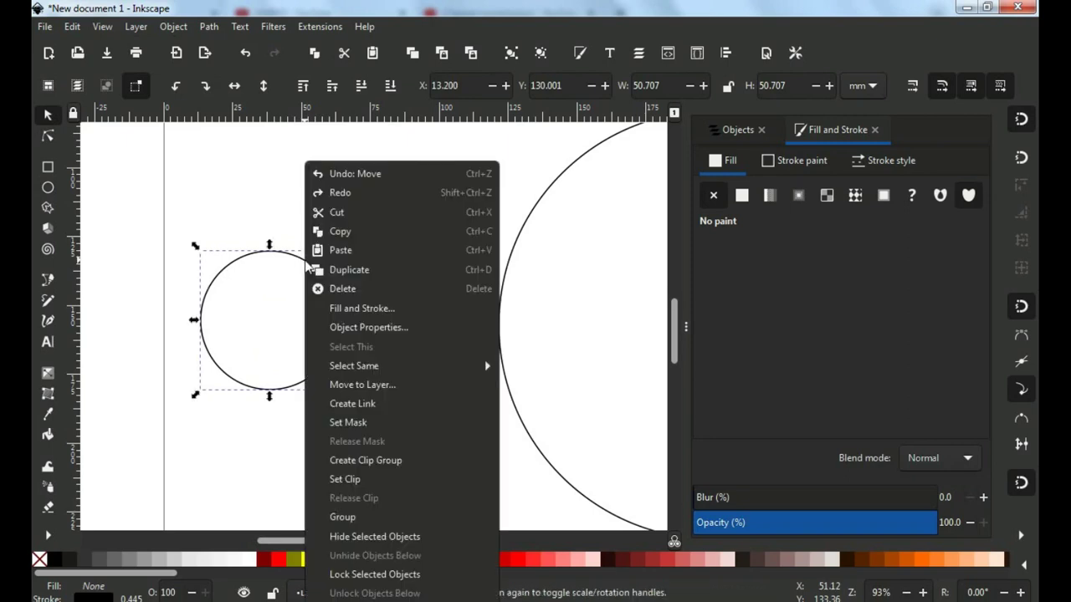
{"action": "left_click", "coordinate": [348, 272]}
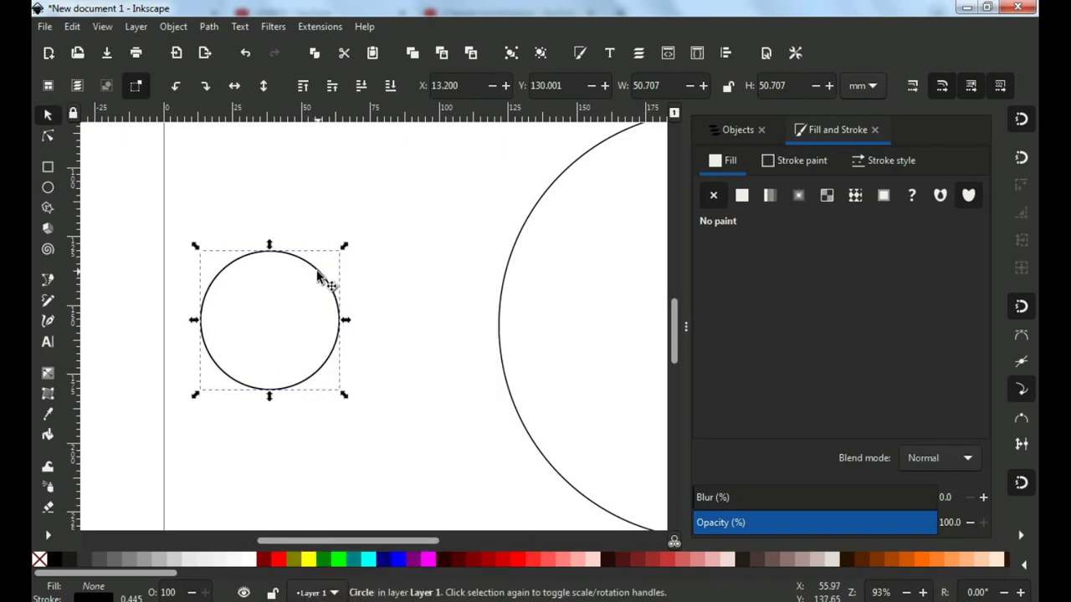
{"action": "left_click_drag", "start_coordinate": [317, 276], "coordinate": [420, 279]}
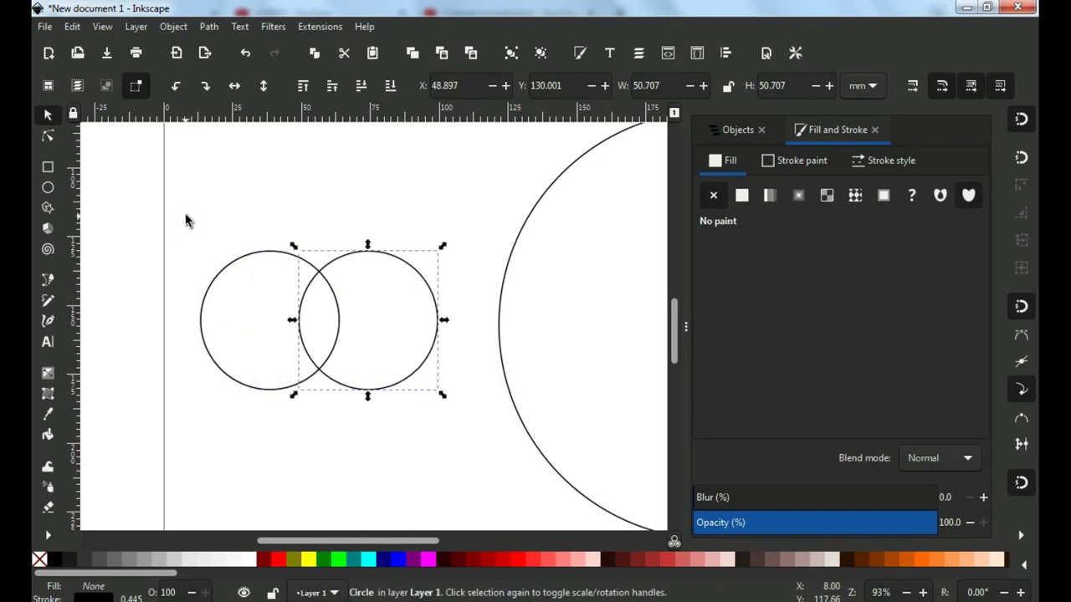
{"action": "left_click_drag", "start_coordinate": [185, 220], "coordinate": [466, 434]}
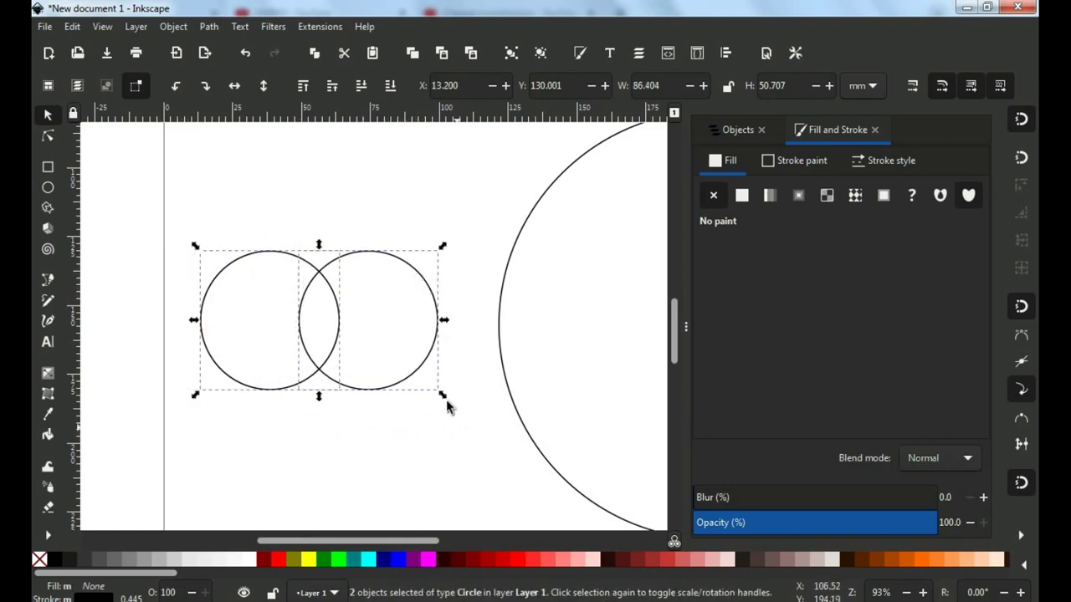
Step: Intersect the two circles into a lens-shaped leaf and rotate it about 40° clockwise
{"action": "left_click", "coordinate": [209, 27]}
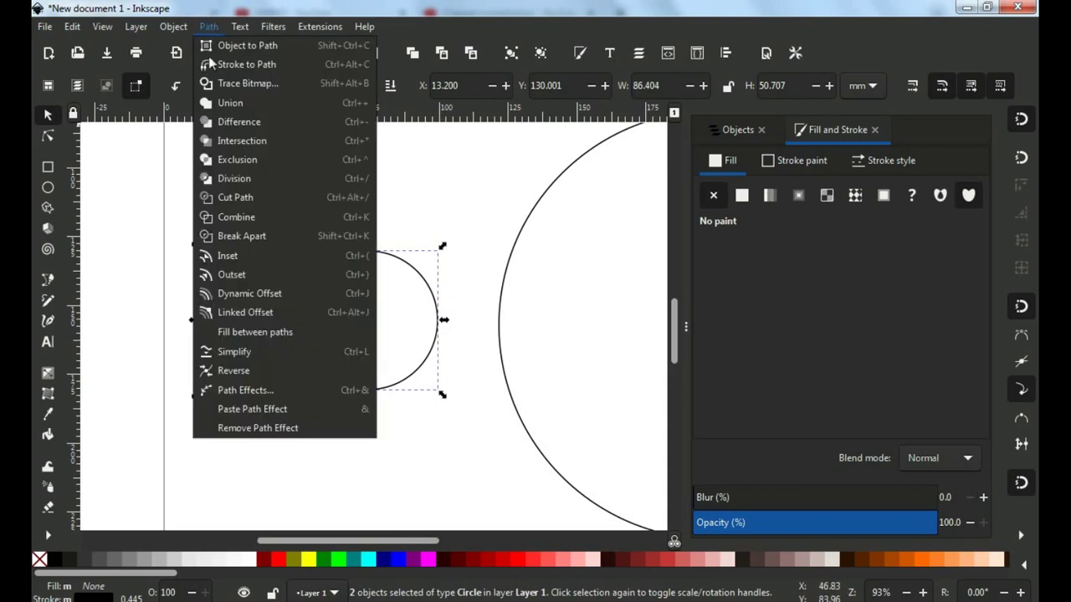
{"action": "left_click", "coordinate": [251, 140]}
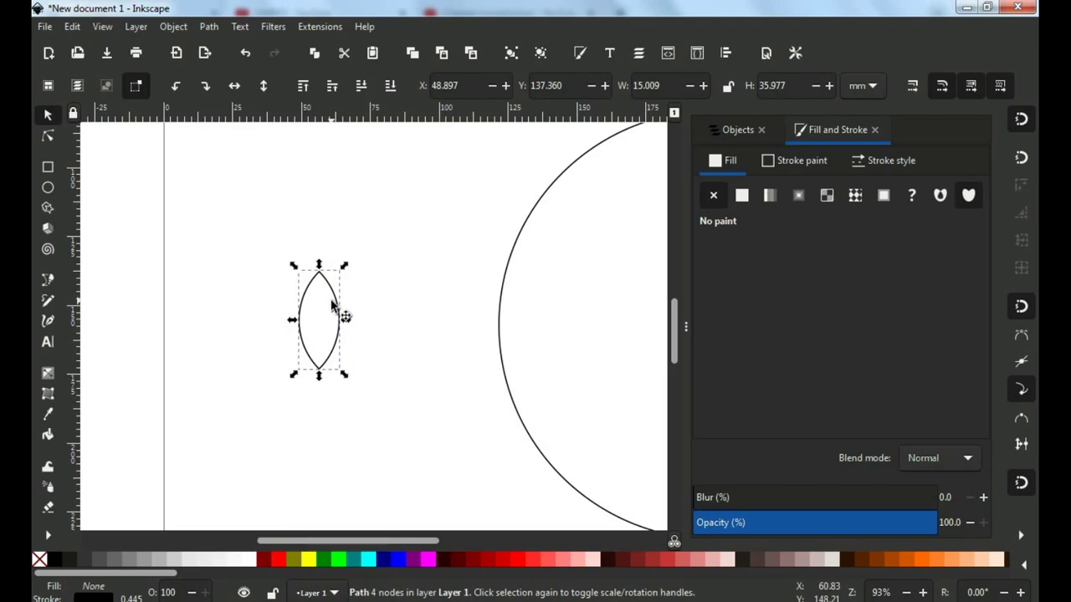
{"action": "left_click", "coordinate": [338, 312]}
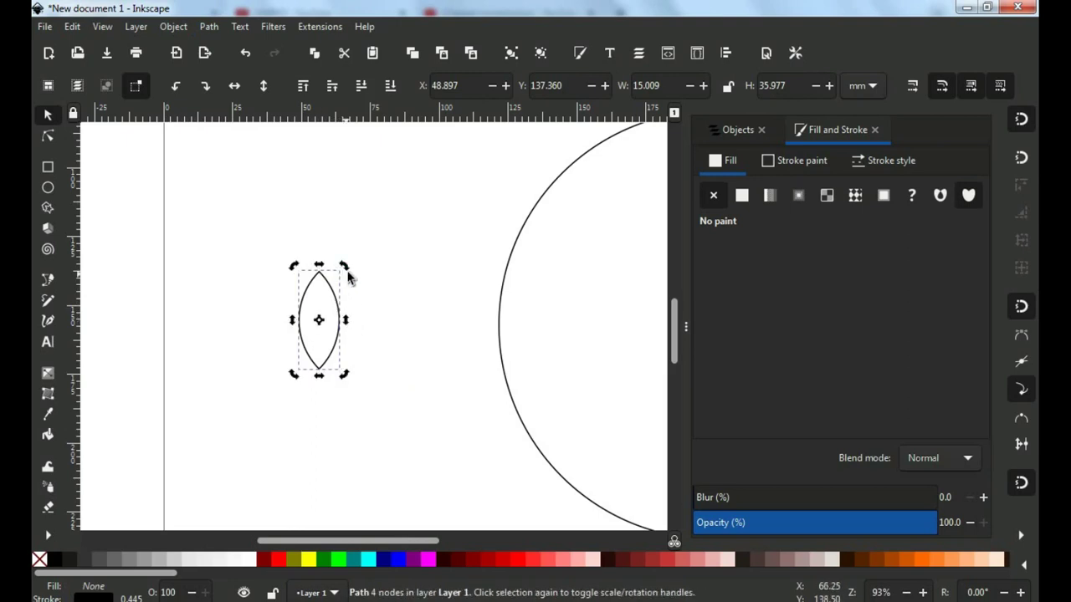
{"action": "left_click_drag", "start_coordinate": [344, 270], "coordinate": [374, 308]}
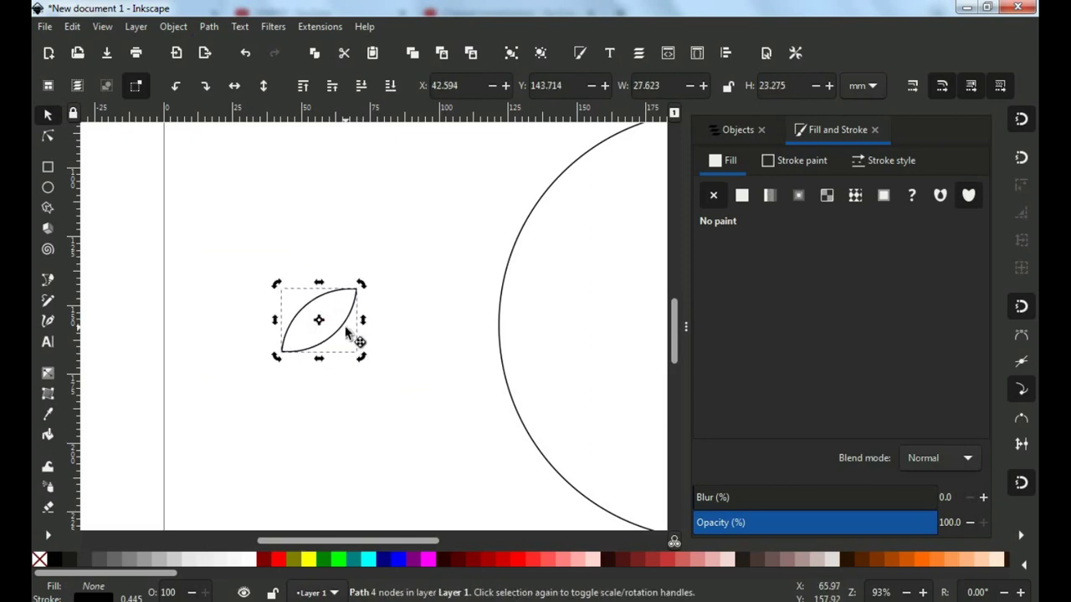
Step: Duplicate the leaf, flip the copy horizontally, and place it beside the original
{"action": "left_click", "coordinate": [353, 333]}
{"action": "right_click", "coordinate": [348, 326]}
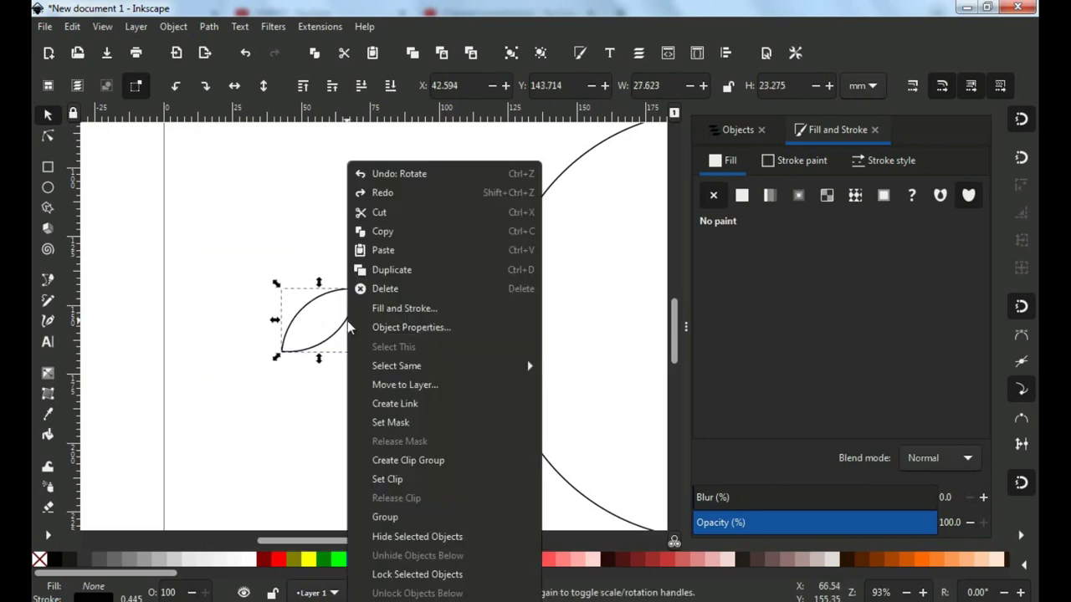
{"action": "left_click", "coordinate": [394, 271]}
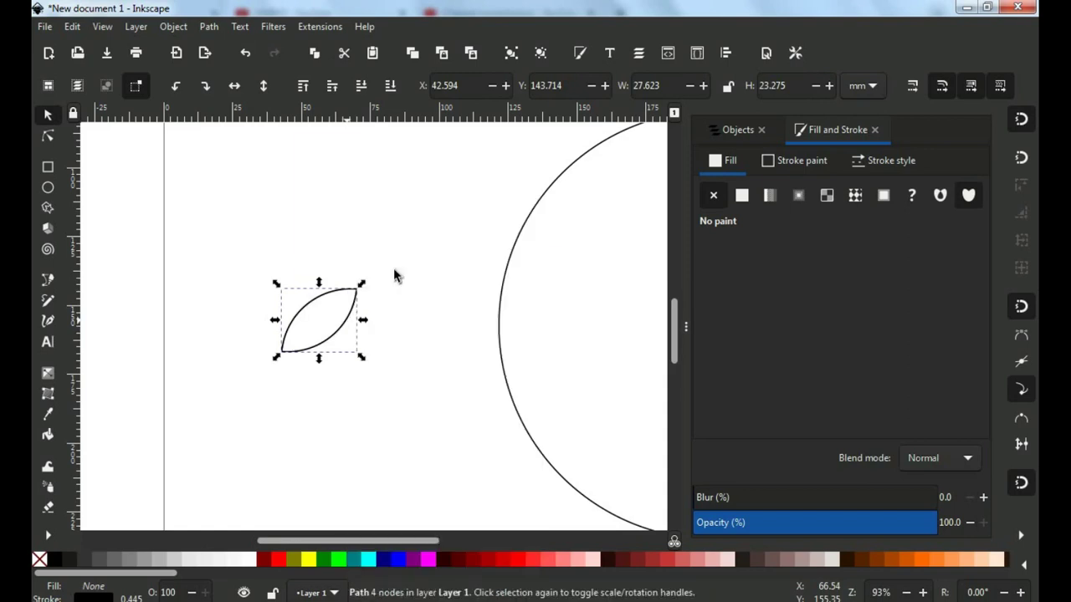
{"action": "left_click", "coordinate": [235, 87]}
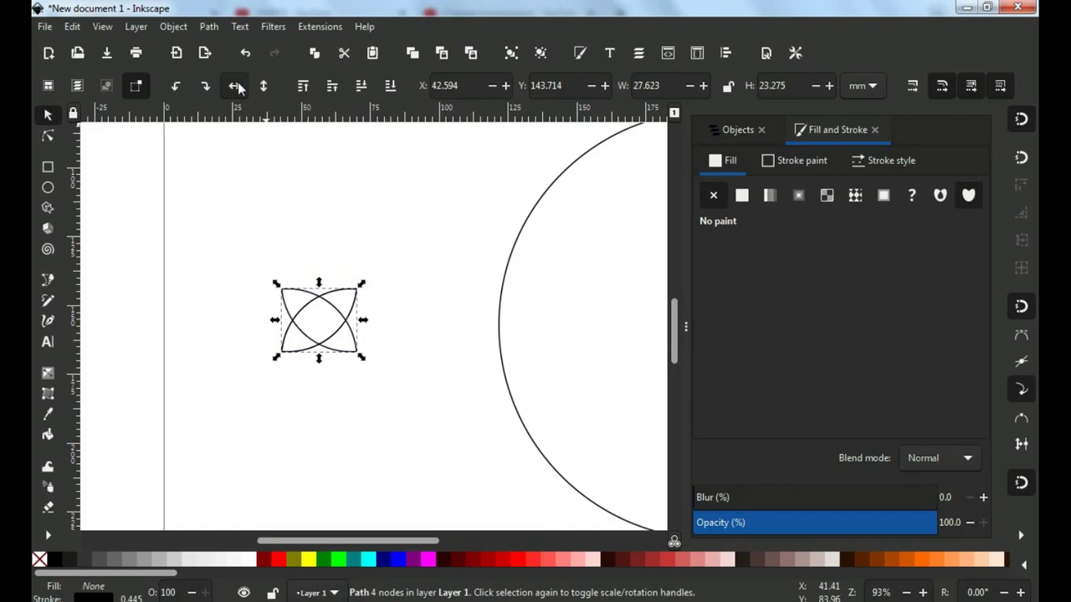
{"action": "scroll", "coordinate": [321, 329], "scroll_direction": "up", "scroll_amount": 2}
{"action": "scroll", "coordinate": [320, 328], "scroll_direction": "left", "scroll_amount": 5}
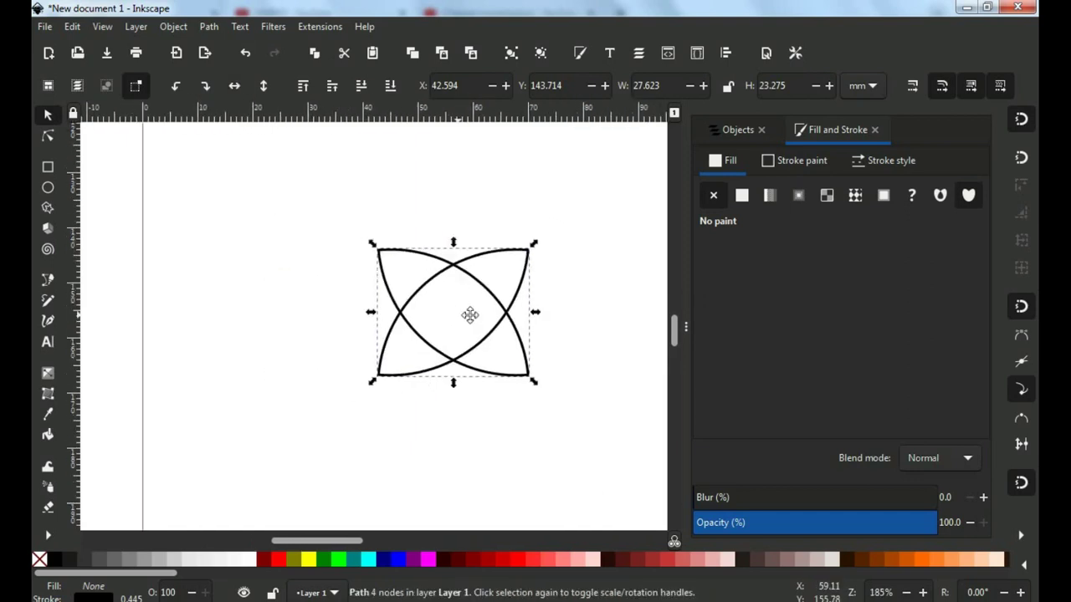
{"action": "left_click_drag", "start_coordinate": [500, 296], "coordinate": [353, 320]}
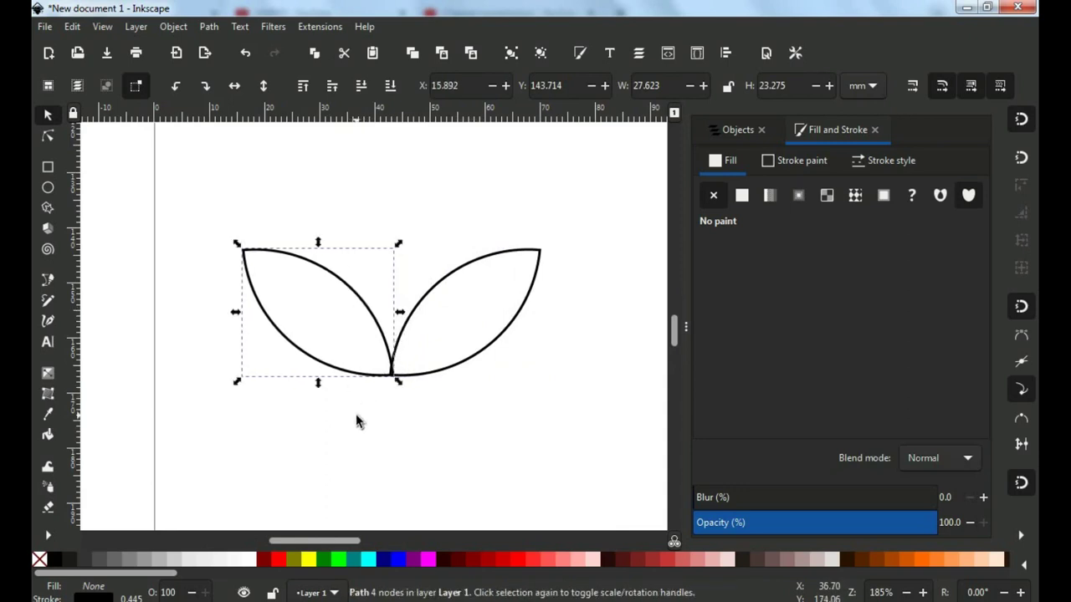
Step: Union both leaves into one 54.3 × 23.3 mm two-leaf sprout path
{"action": "mouse_move", "coordinate": [191, 202]}
{"action": "left_mouse_down"}
{"action": "mouse_move", "coordinate": [402, 330]}
{"action": "mouse_move", "coordinate": [538, 442]}
{"action": "left_mouse_up"}
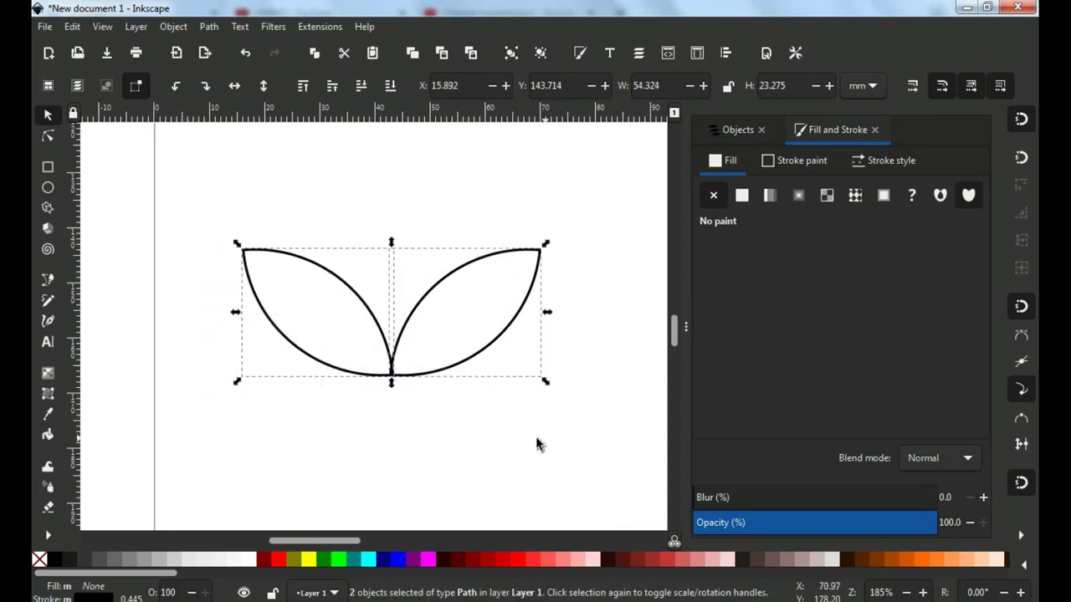
{"action": "left_click", "coordinate": [208, 30]}
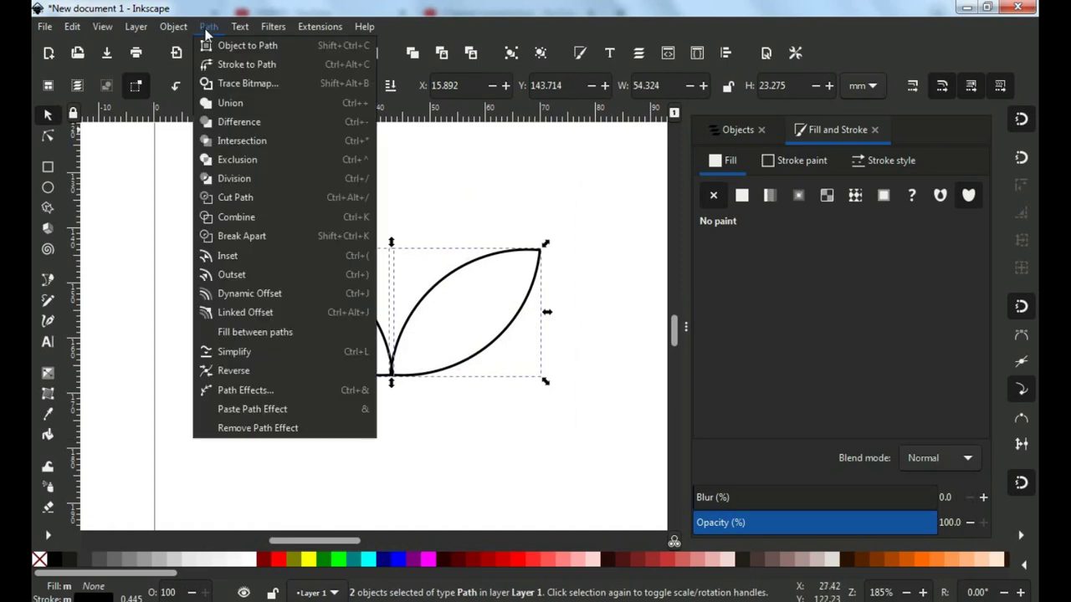
{"action": "left_click", "coordinate": [230, 106]}
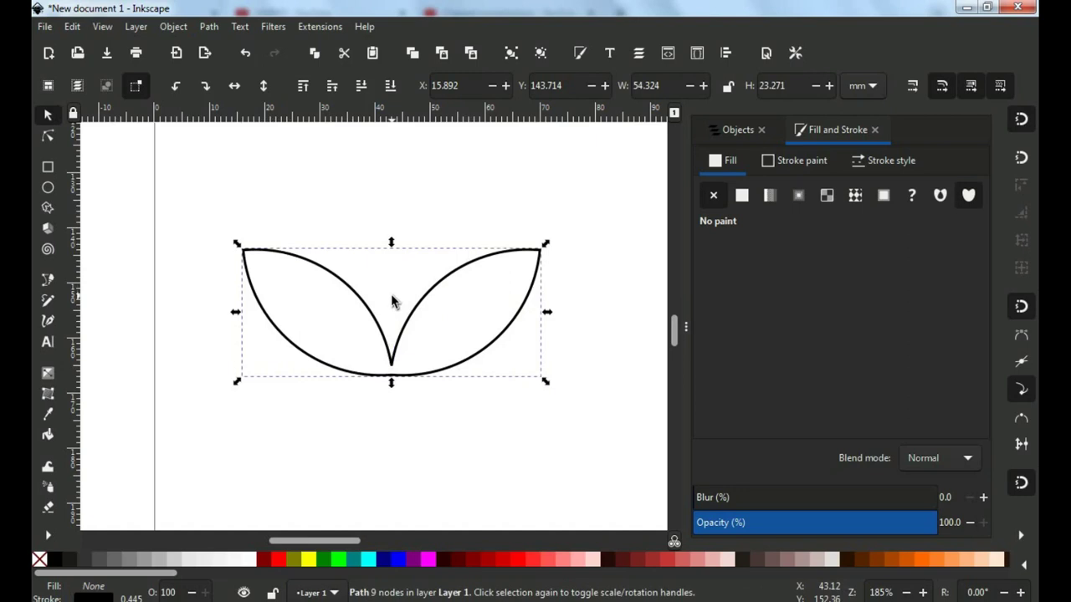
{"action": "scroll", "coordinate": [391, 302], "scroll_direction": "down", "scroll_amount": 6, "text": "ctrl"}
{"action": "scroll", "coordinate": [394, 299], "scroll_direction": "up", "scroll_amount": 2, "text": "ctrl"}
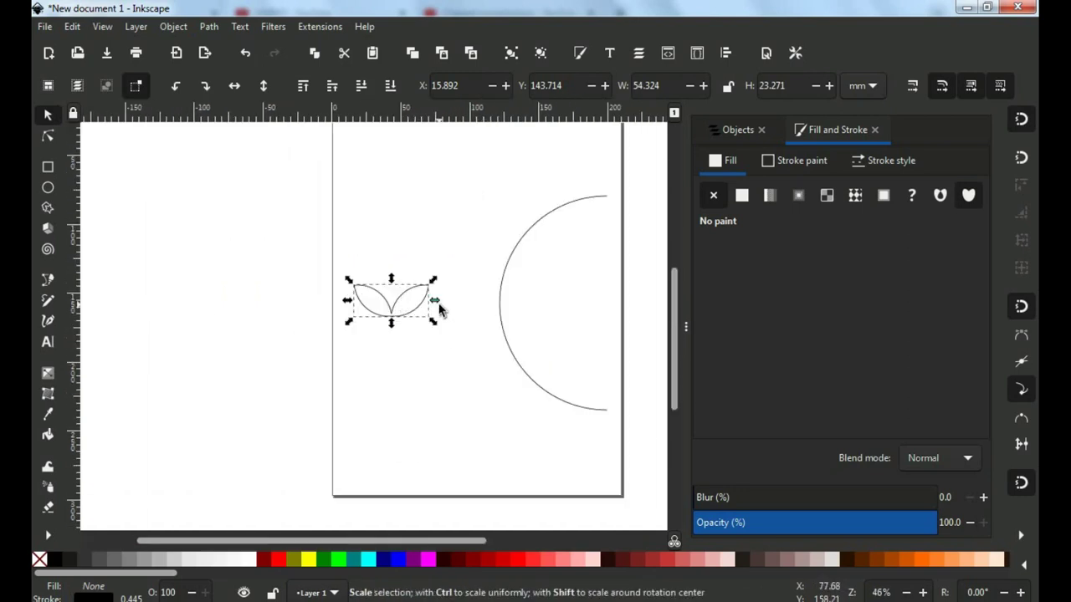
{"action": "scroll", "coordinate": [441, 309], "scroll_direction": "up", "scroll_amount": 1, "text": "ctrl"}
{"action": "left_click", "coordinate": [467, 308]}
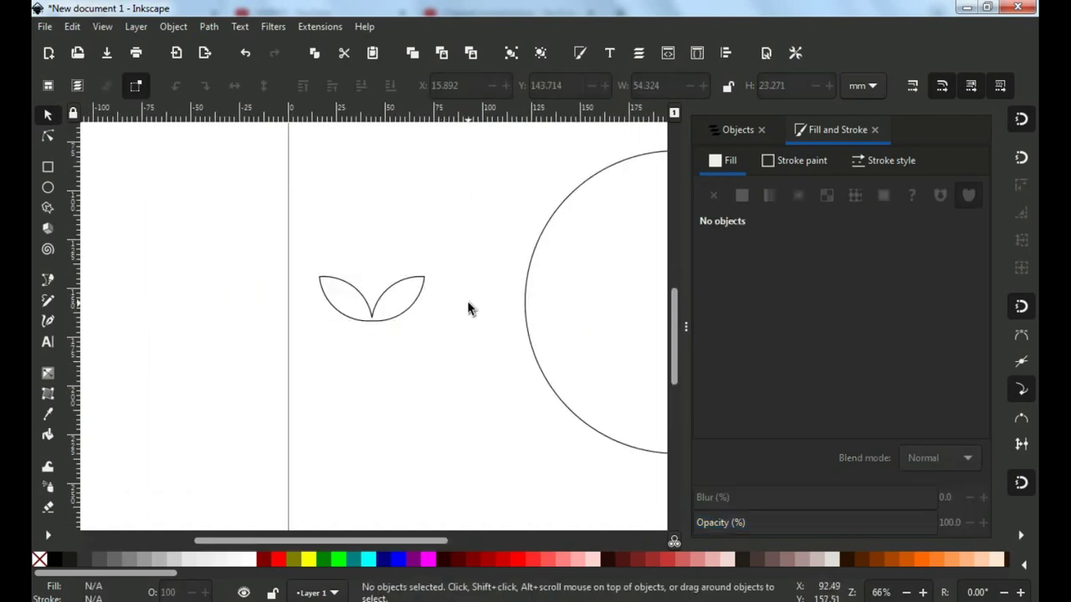
{"action": "left_click_drag", "start_coordinate": [469, 309], "coordinate": [354, 311]}
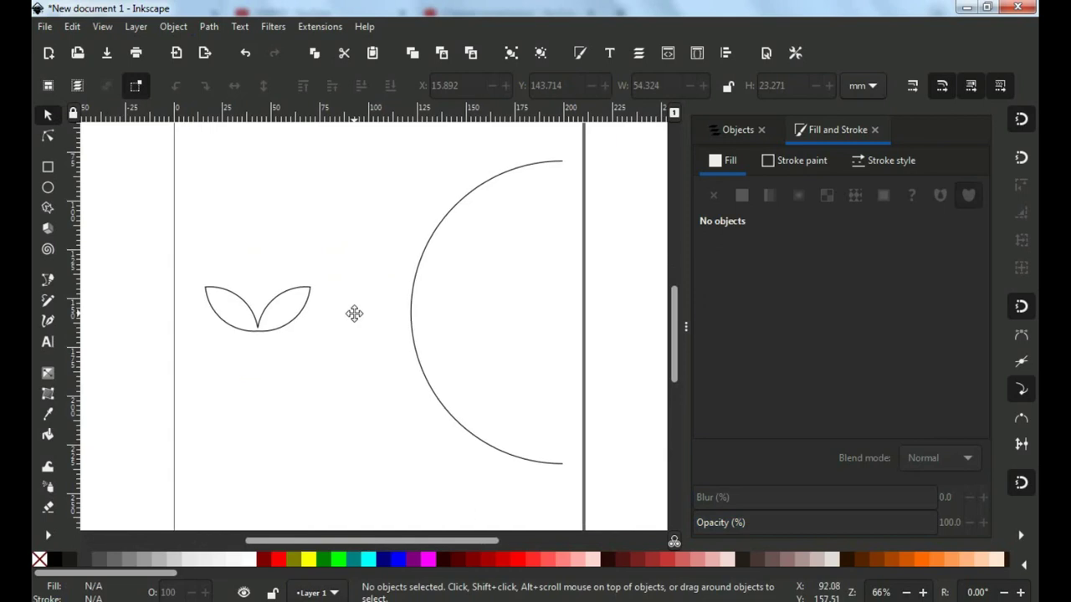
Step: Select the semicircular arc and add Pattern Along Path from the Path Effects panel
{"action": "left_click", "coordinate": [429, 242]}
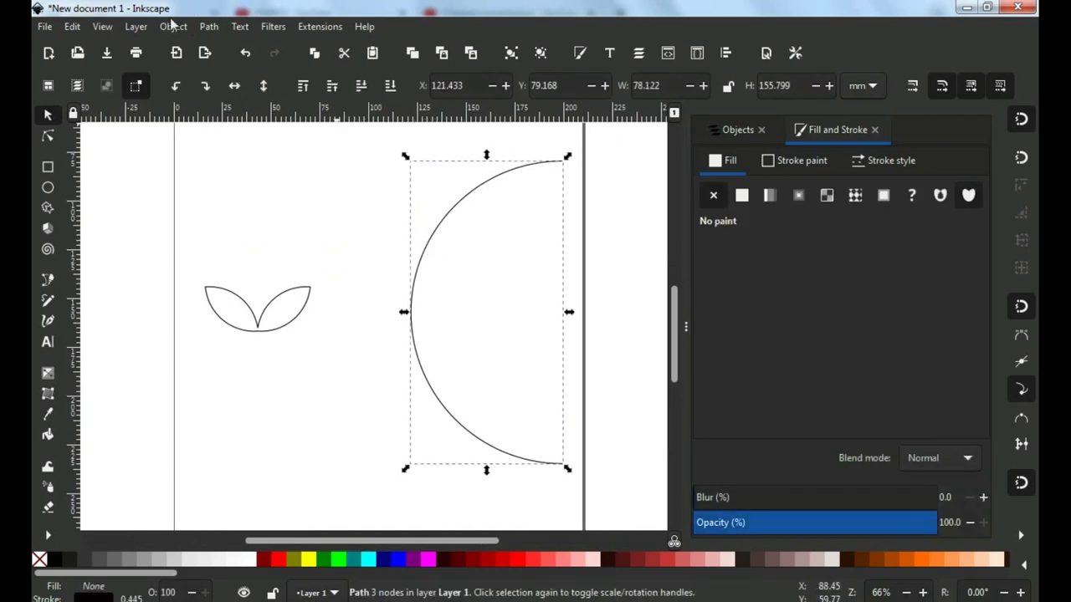
{"action": "left_click", "coordinate": [209, 27]}
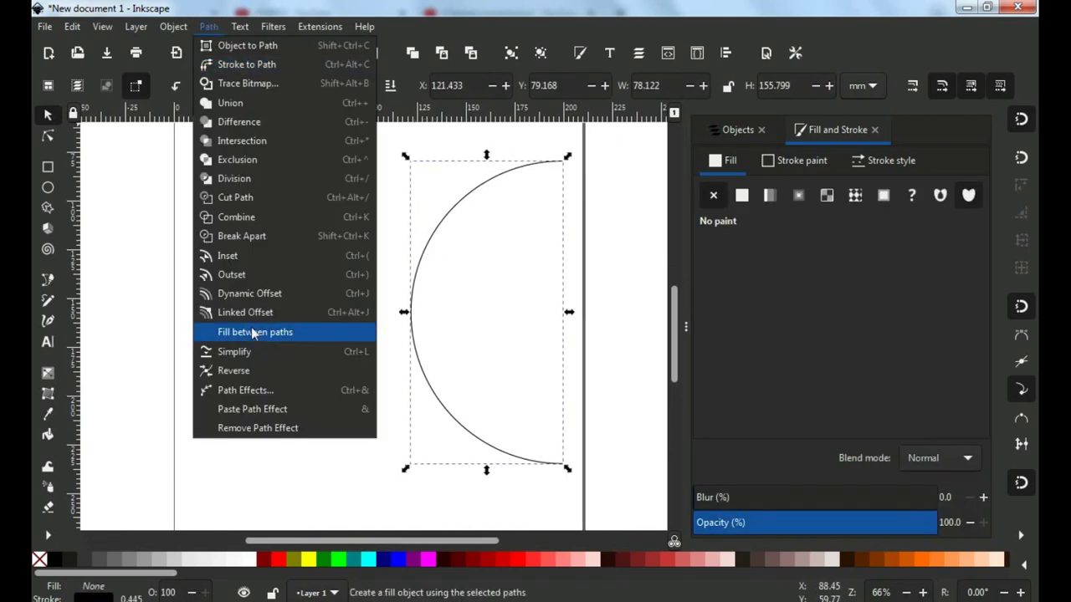
{"action": "left_click", "coordinate": [253, 392]}
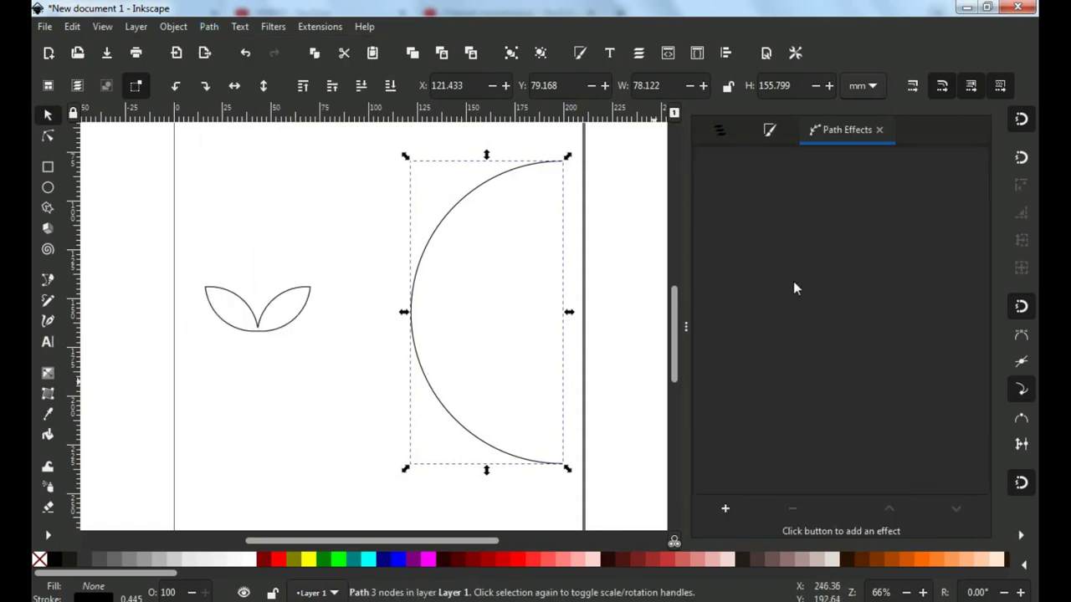
{"action": "left_click", "coordinate": [726, 509]}
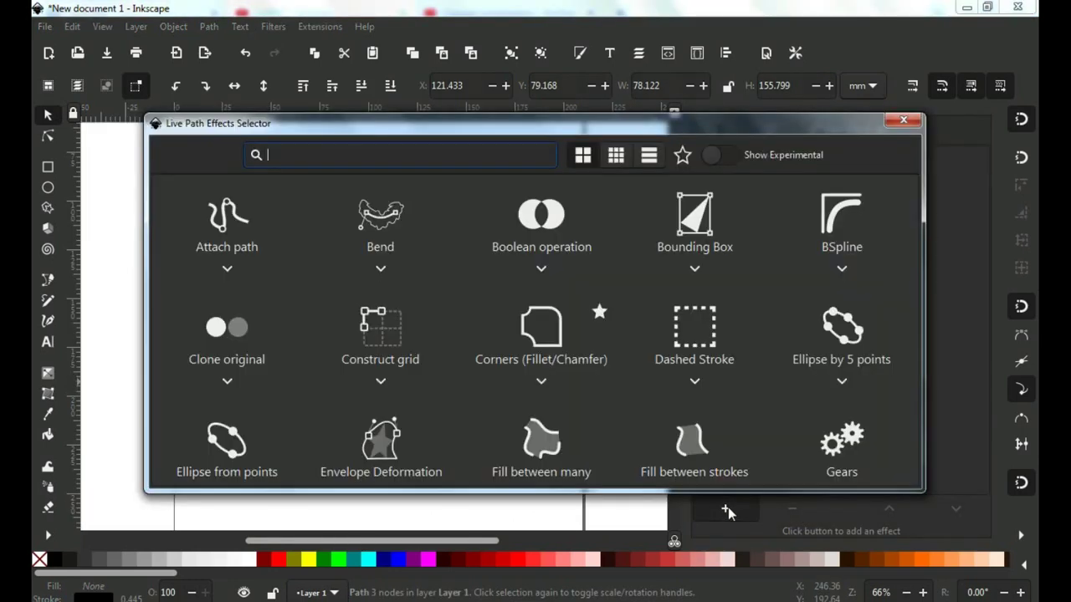
{"action": "scroll", "coordinate": [772, 341], "scroll_direction": "down", "scroll_amount": 2}
{"action": "scroll", "coordinate": [772, 342], "scroll_direction": "down", "scroll_amount": 2}
{"action": "scroll", "coordinate": [772, 341], "scroll_direction": "down", "scroll_amount": 2}
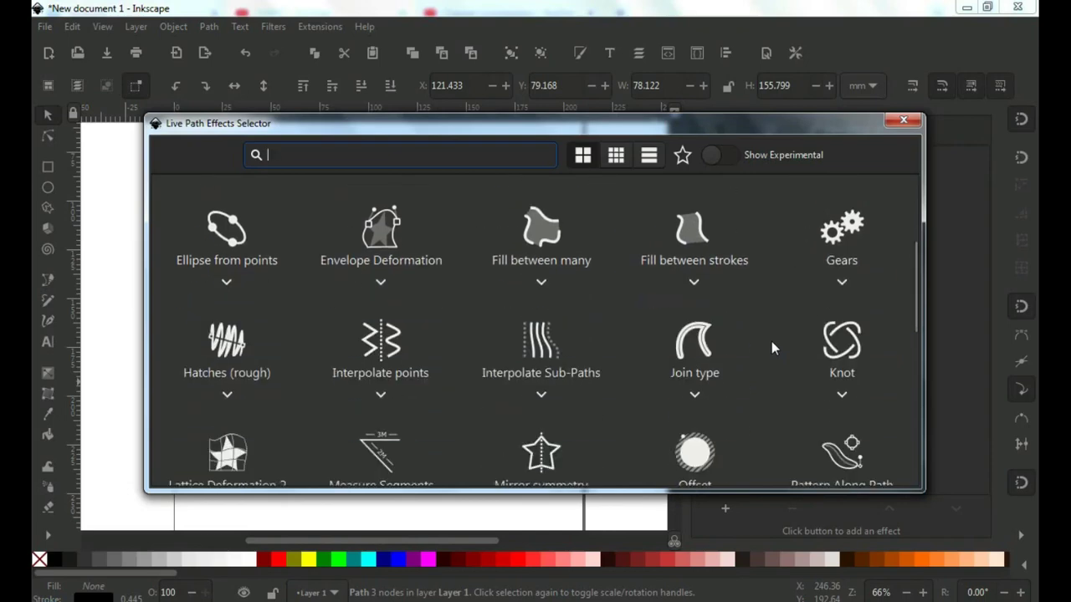
{"action": "scroll", "coordinate": [771, 342], "scroll_direction": "down", "scroll_amount": 2}
{"action": "scroll", "coordinate": [771, 341], "scroll_direction": "down", "scroll_amount": 2}
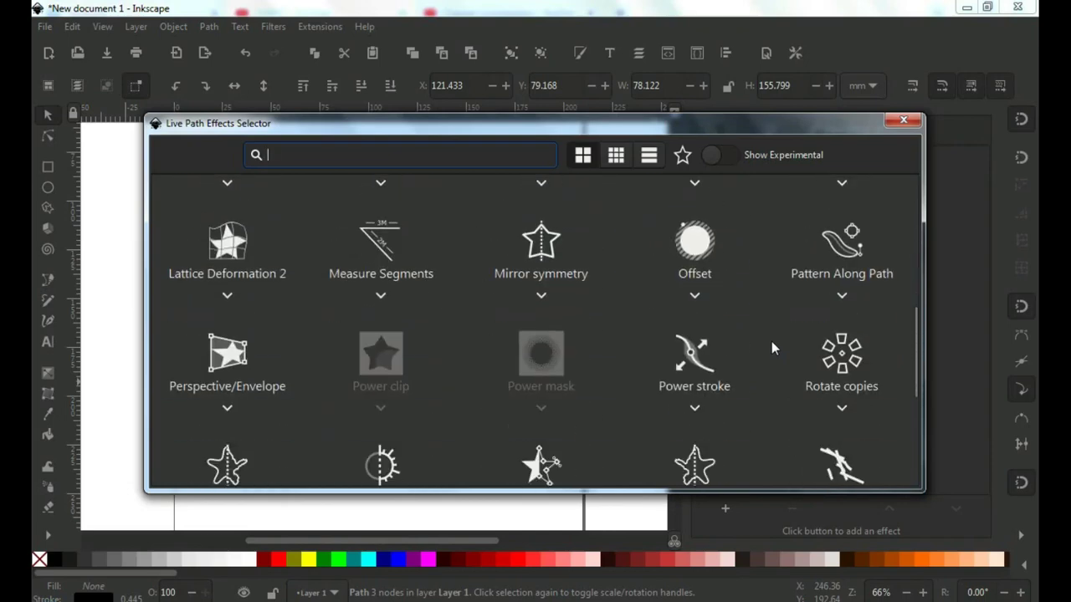
{"action": "left_click", "coordinate": [834, 267]}
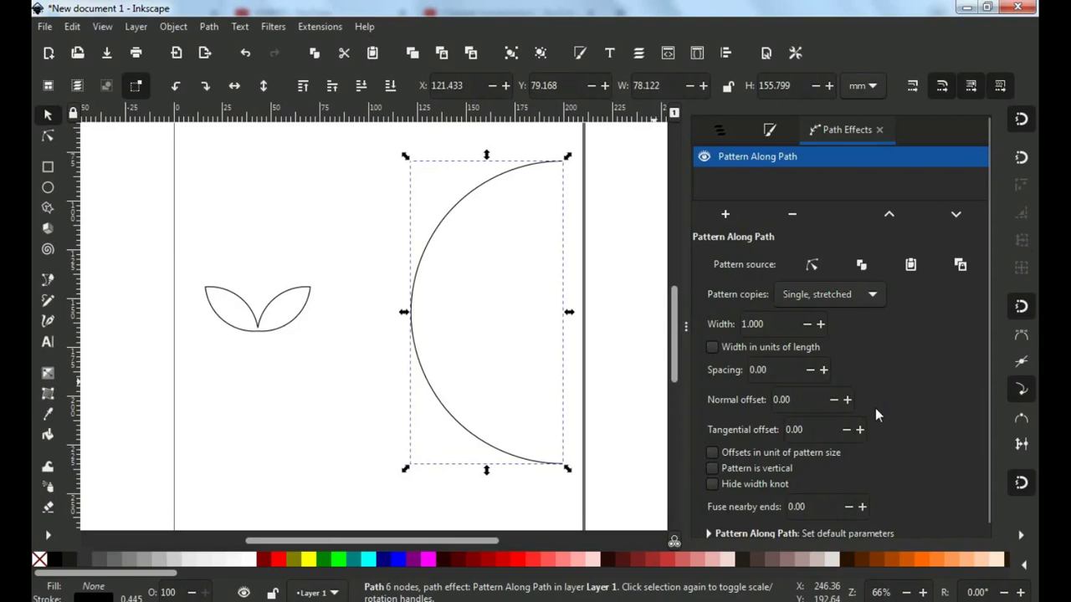
Step: Shrink the two-leaf shape to about 72% and copy it
{"action": "left_click", "coordinate": [270, 307]}
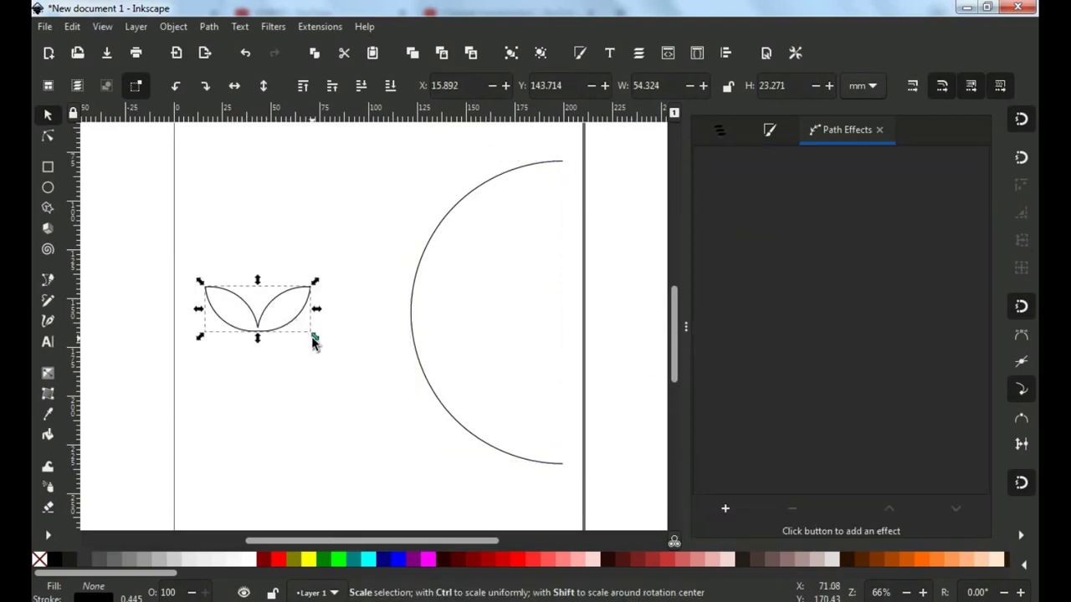
{"action": "left_click_drag", "start_coordinate": [316, 343], "coordinate": [305, 337]}
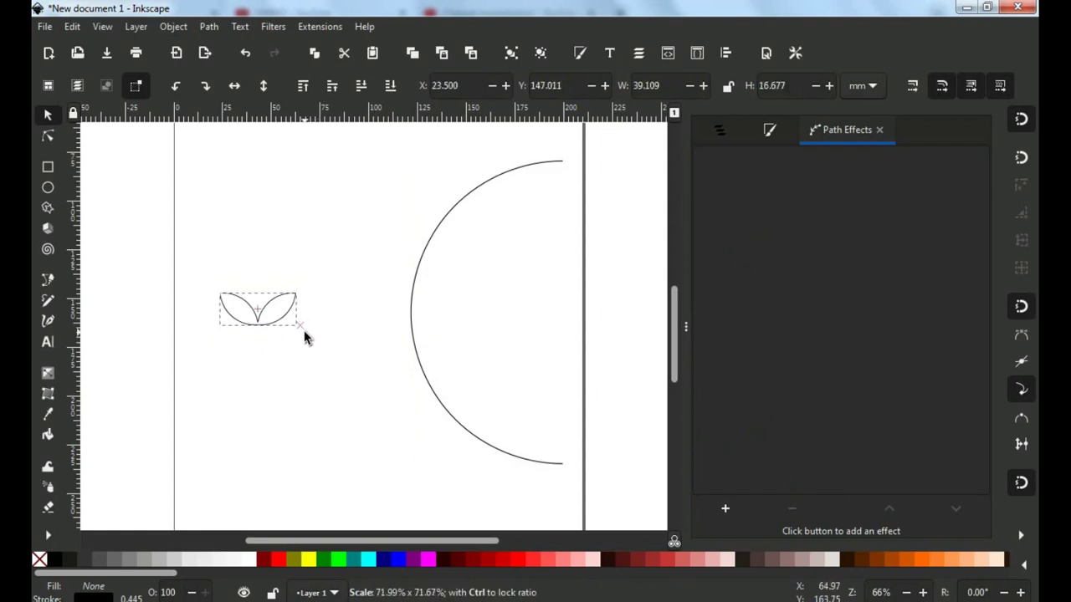
{"action": "right_click", "coordinate": [285, 321]}
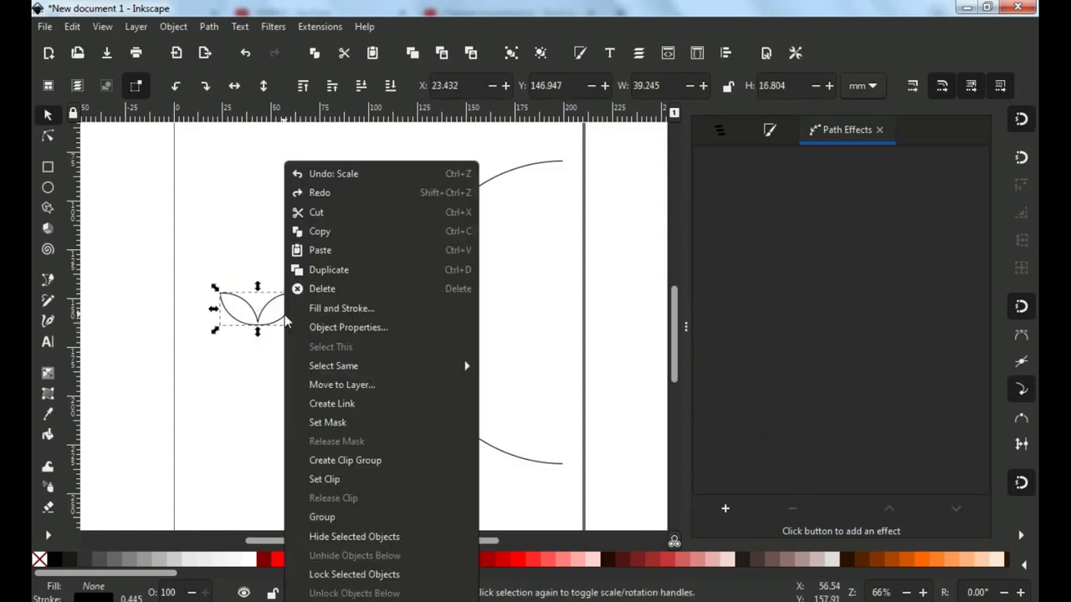
{"action": "left_click", "coordinate": [328, 233]}
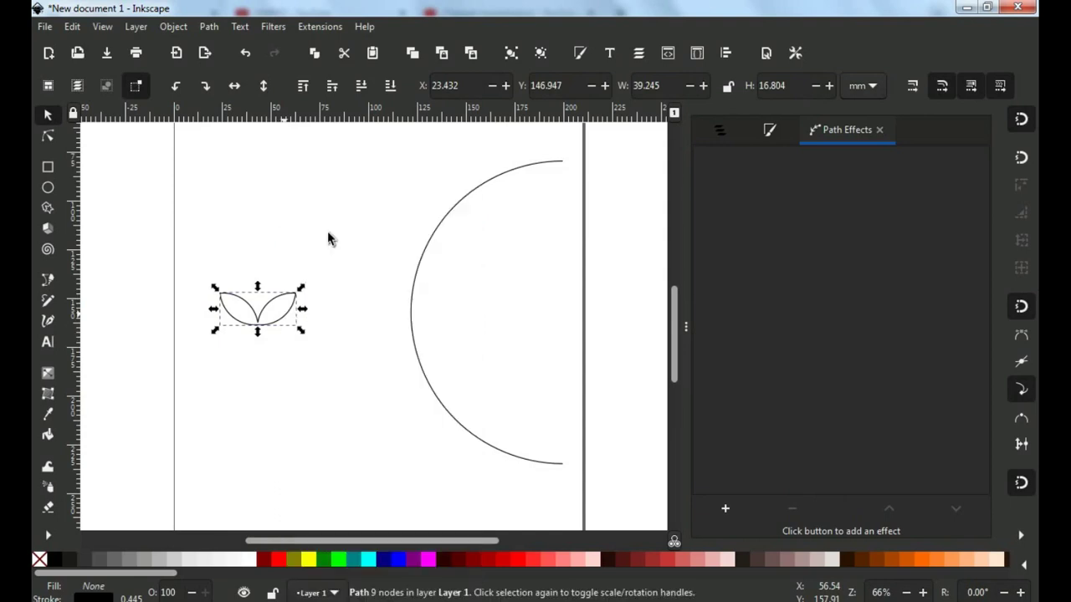
Step: Paste the leaf pair as the arc's pattern, with copies Repeated and rotated vertical
{"action": "left_click", "coordinate": [432, 245]}
{"action": "key", "text": "ctrl+7"}
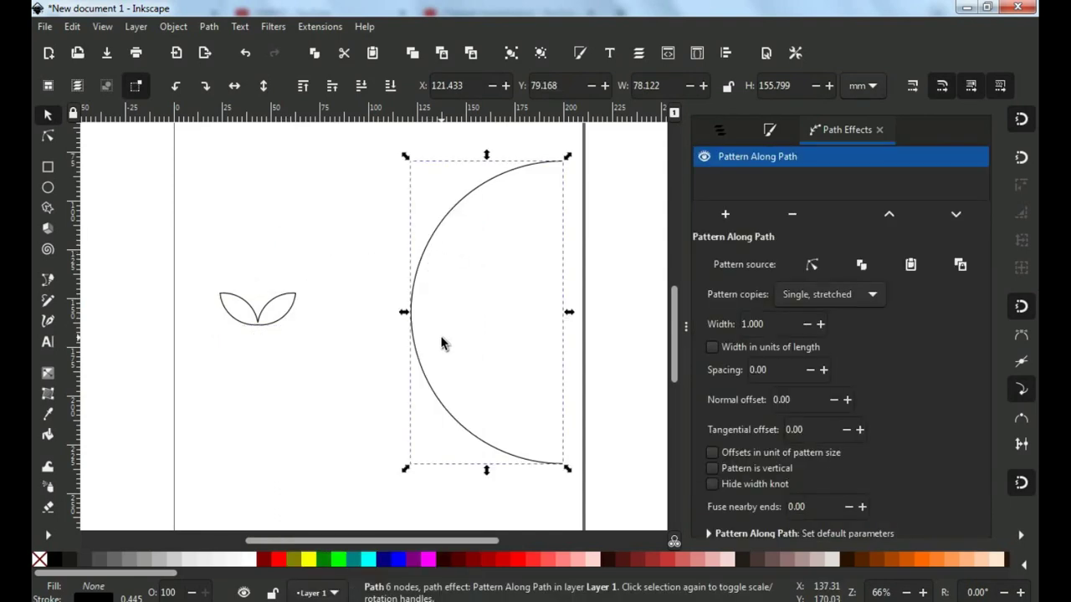
{"action": "left_click", "coordinate": [910, 266]}
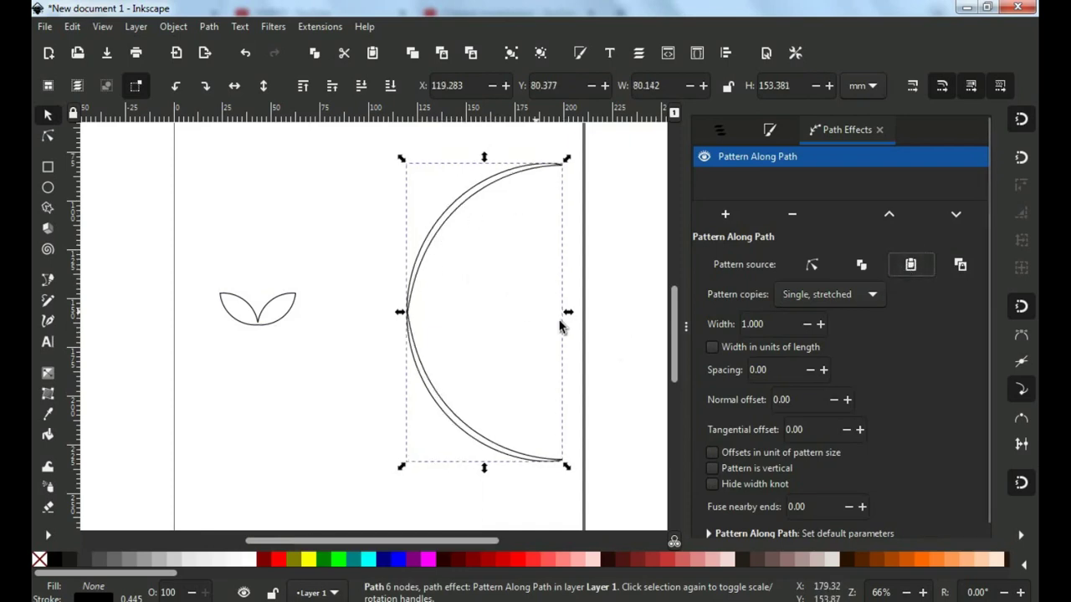
{"action": "left_click", "coordinate": [877, 293]}
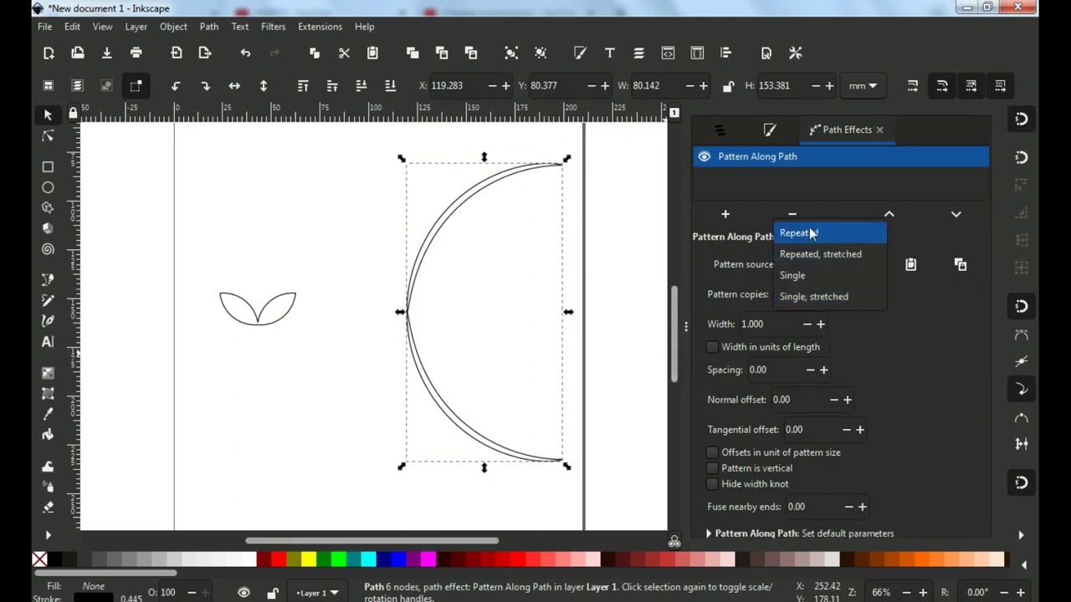
{"action": "left_click", "coordinate": [839, 231]}
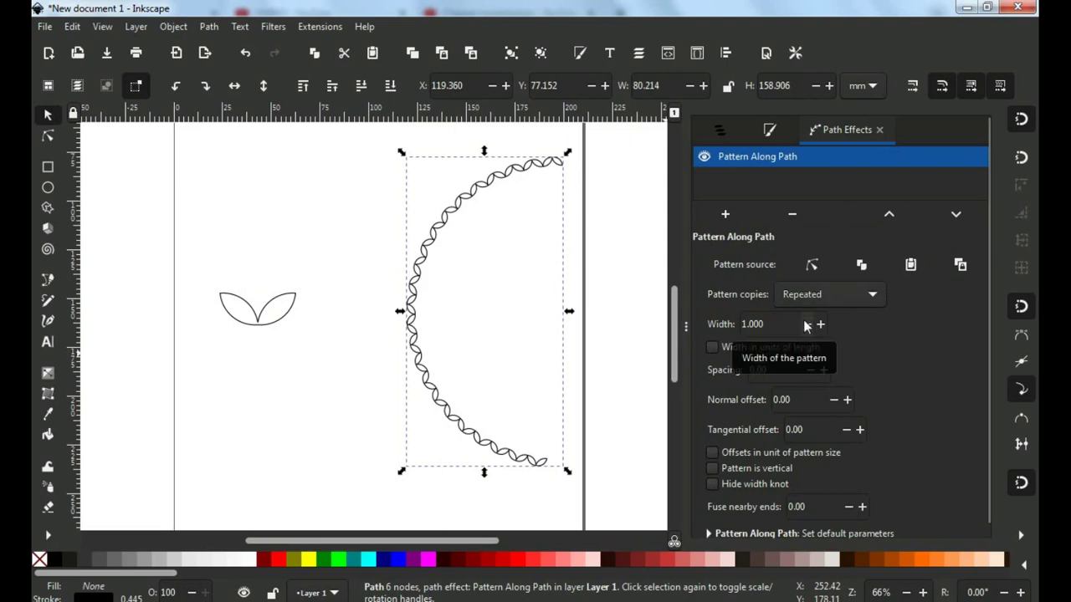
{"action": "left_click", "coordinate": [712, 469]}
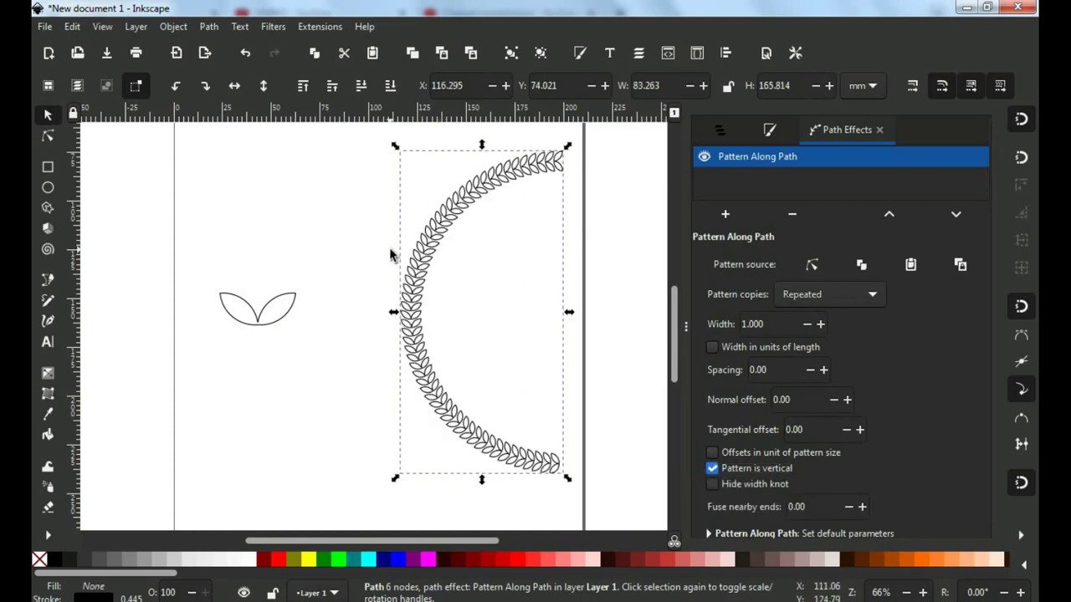
{"action": "scroll", "coordinate": [425, 307], "scroll_direction": "up", "scroll_amount": 1}
{"action": "scroll", "coordinate": [425, 308], "scroll_direction": "up", "scroll_amount": 1}
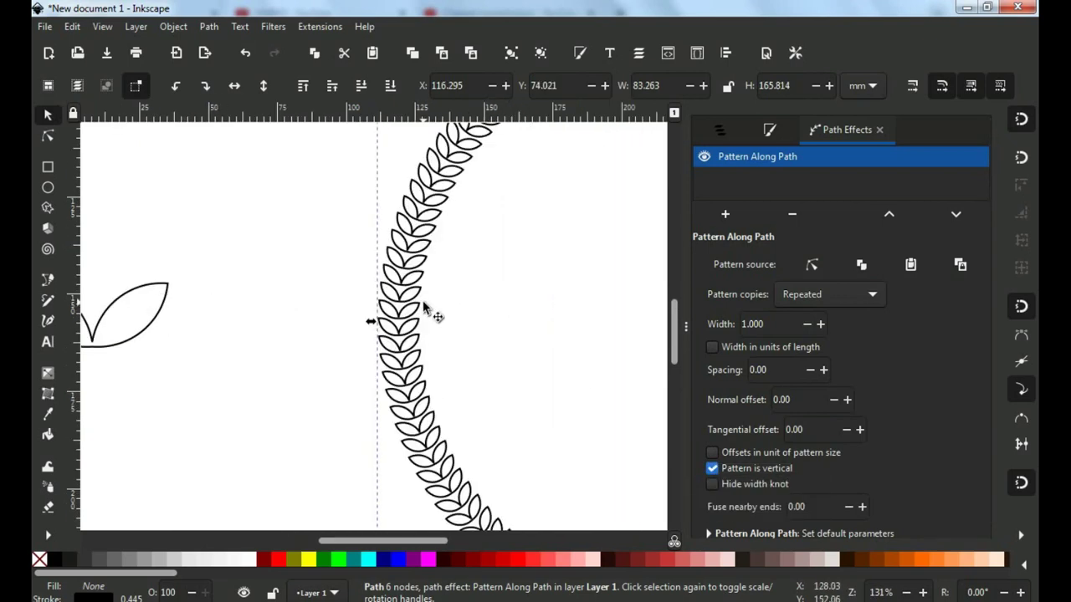
{"action": "scroll", "coordinate": [425, 308], "scroll_direction": "down", "scroll_amount": 1}
{"action": "scroll", "coordinate": [425, 307], "scroll_direction": "down", "scroll_amount": 1}
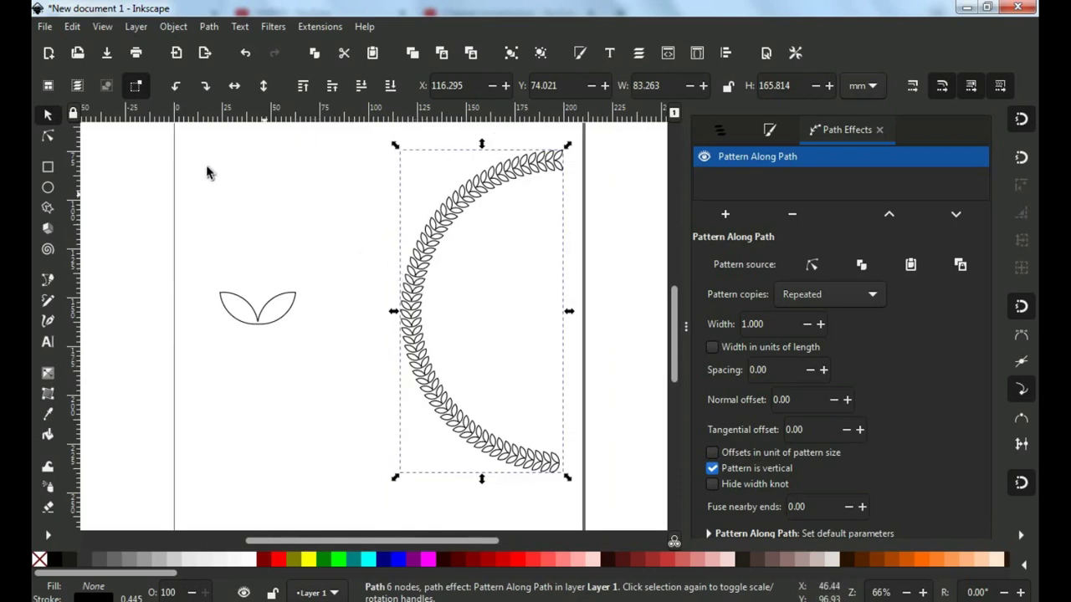
Step: Edit the pattern source on-canvas, selecting and repositioning its leaf nodes
{"action": "left_click", "coordinate": [813, 266]}
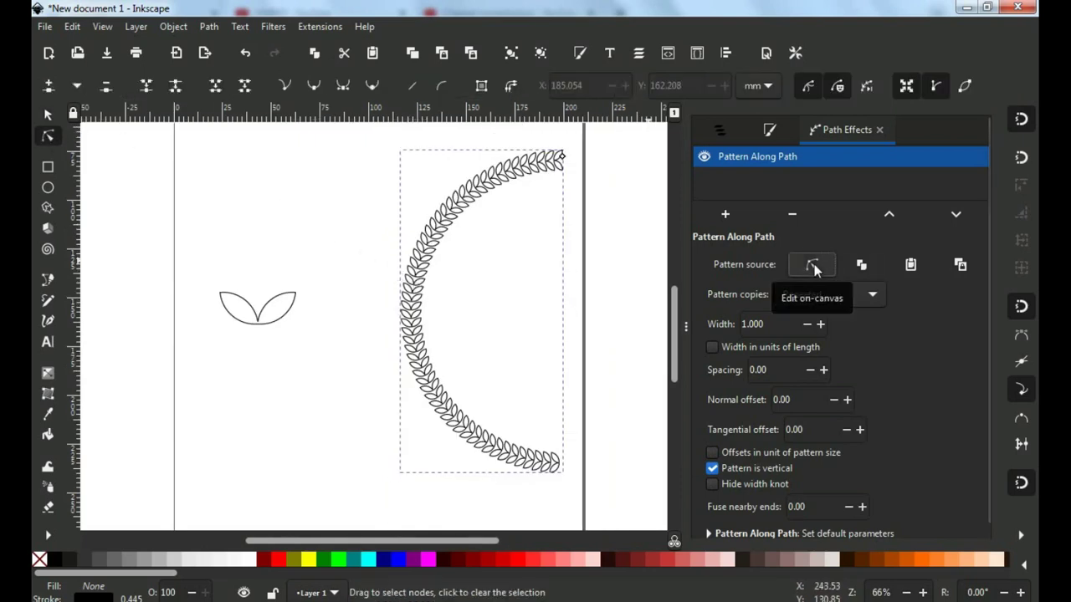
{"action": "scroll", "coordinate": [485, 278], "scroll_direction": "down", "scroll_amount": 2}
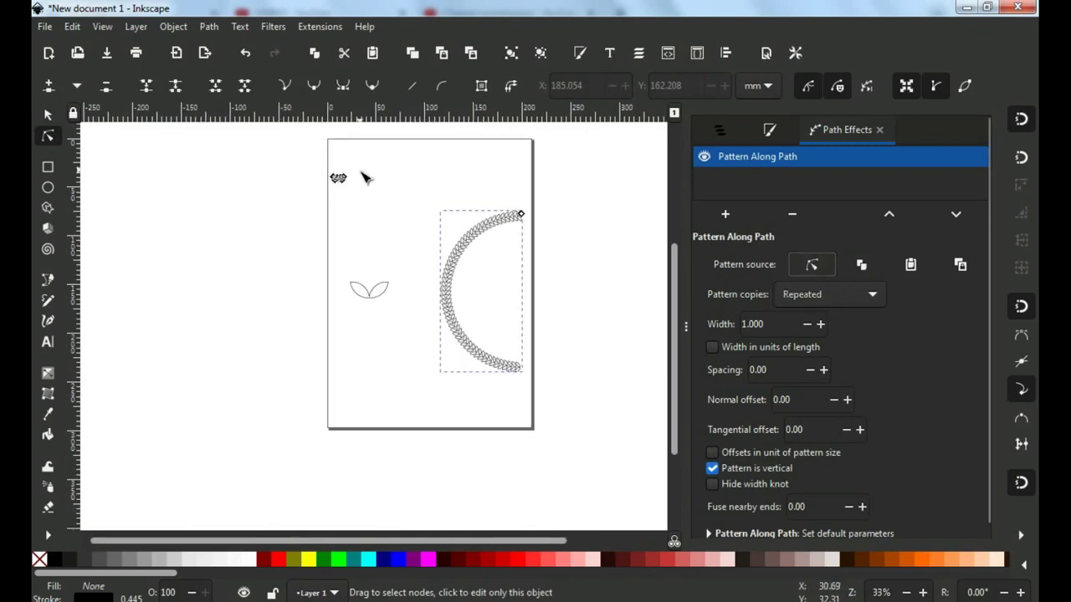
{"action": "scroll", "coordinate": [331, 171], "scroll_direction": "up", "scroll_amount": 2}
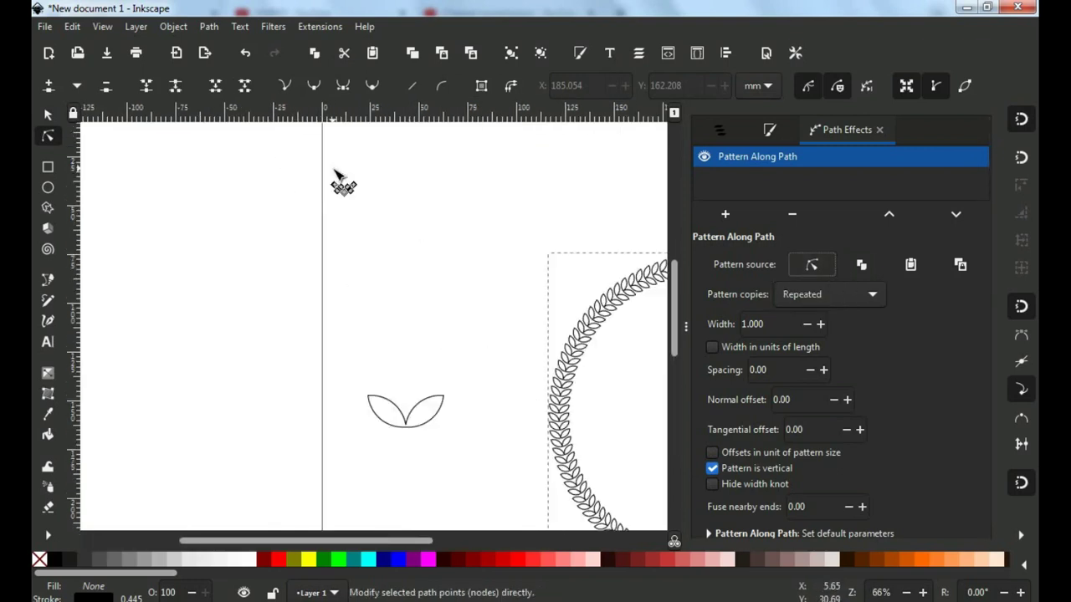
{"action": "scroll", "coordinate": [341, 177], "scroll_direction": "up", "scroll_amount": 2}
{"action": "left_click_drag", "start_coordinate": [292, 163], "coordinate": [421, 242]}
{"action": "scroll", "coordinate": [381, 219], "scroll_direction": "up", "scroll_amount": 3}
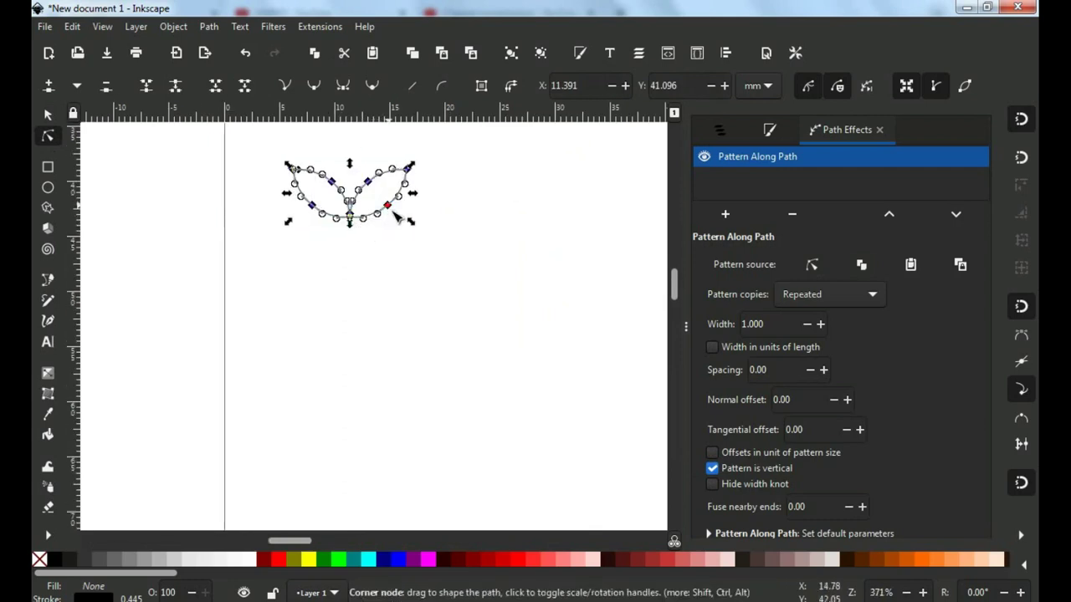
{"action": "left_click_drag", "start_coordinate": [393, 212], "coordinate": [536, 363]}
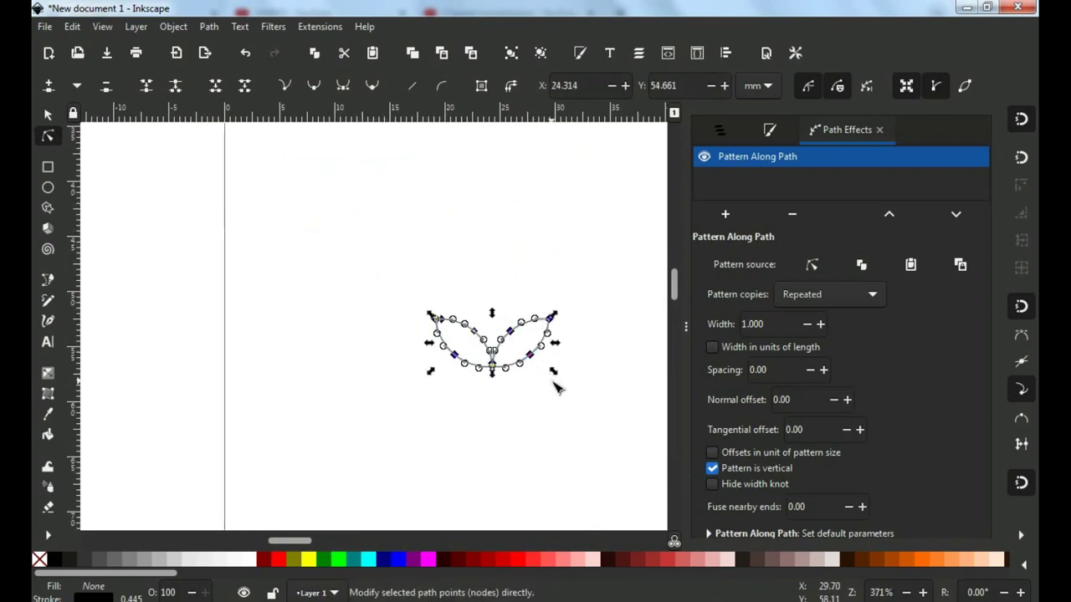
{"action": "scroll", "coordinate": [554, 387], "scroll_direction": "down", "scroll_amount": 2}
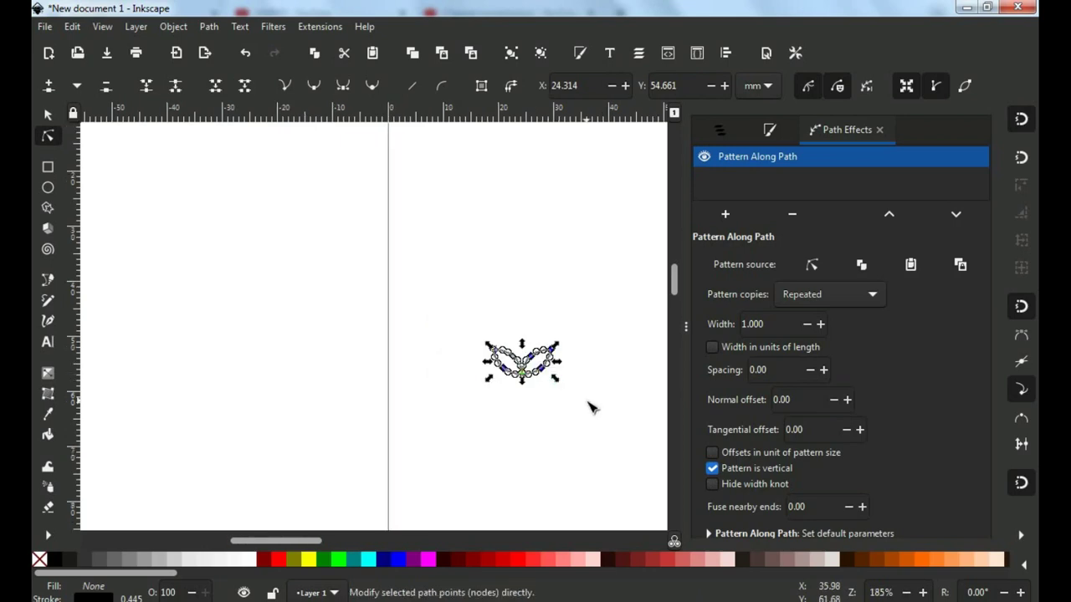
{"action": "scroll", "coordinate": [591, 407], "scroll_direction": "down", "scroll_amount": 3}
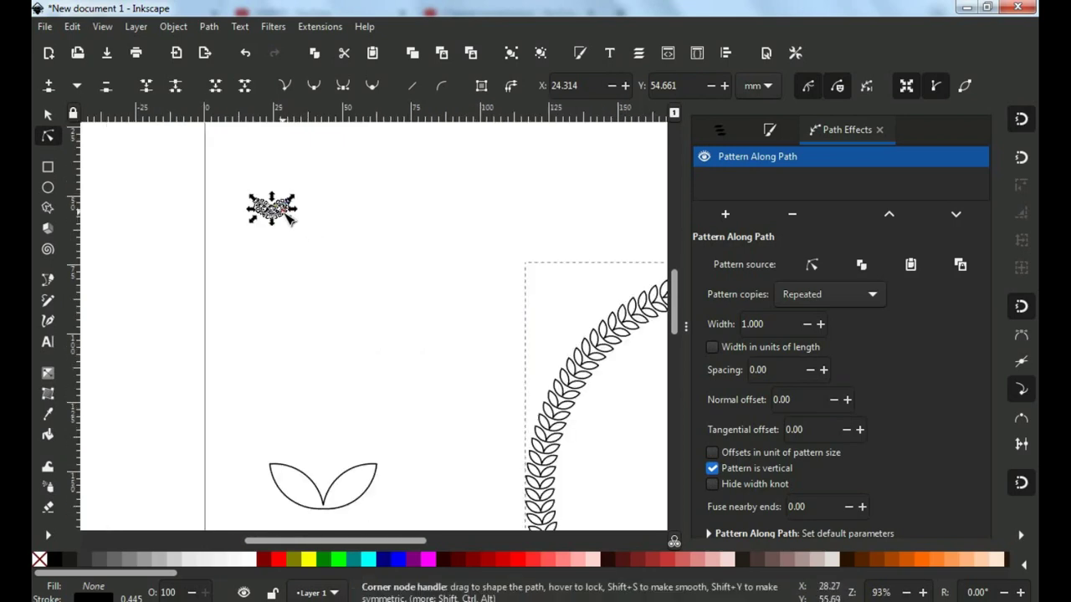
{"action": "scroll", "coordinate": [289, 216], "scroll_direction": "up", "scroll_amount": 4, "text": "ctrl"}
{"action": "left_click_drag", "start_coordinate": [283, 197], "coordinate": [393, 326]}
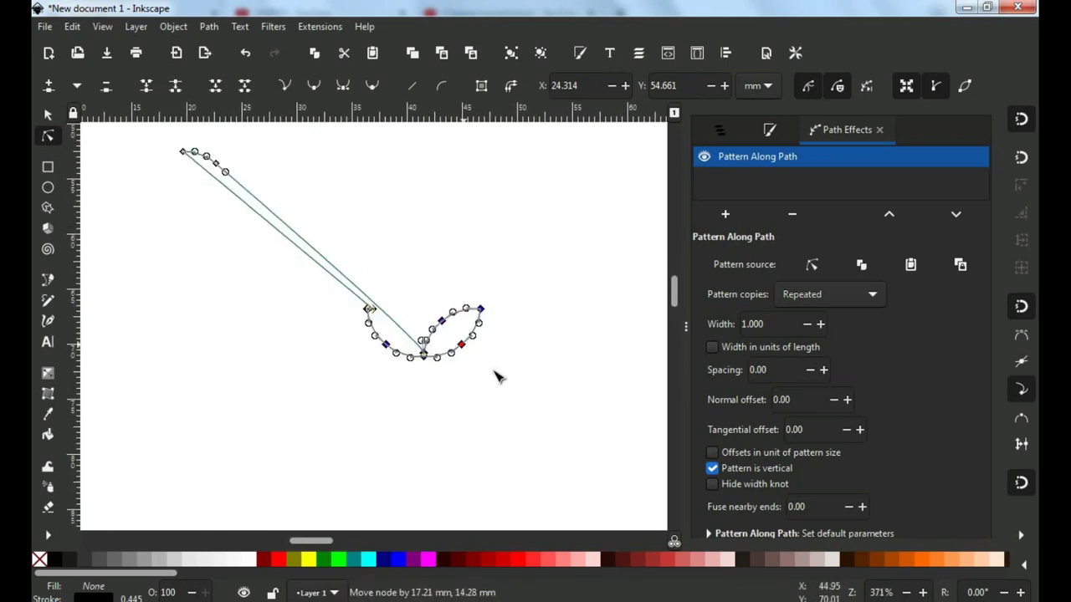
{"action": "key", "text": "ctrl+z"}
{"action": "left_click_drag", "start_coordinate": [149, 138], "coordinate": [378, 263]}
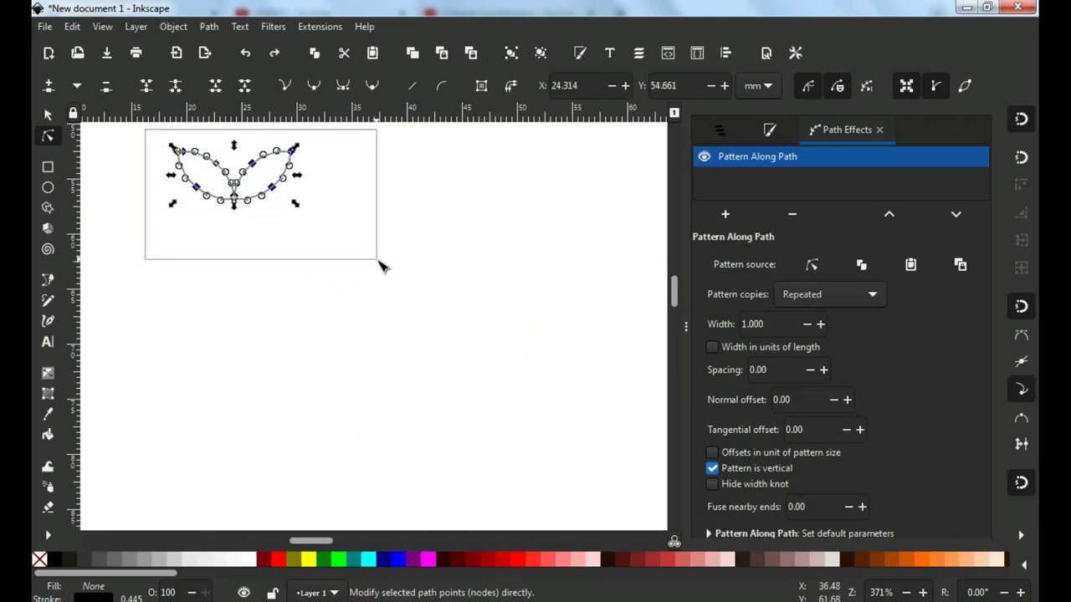
{"action": "left_click", "coordinate": [334, 248]}
{"action": "left_click_drag", "start_coordinate": [173, 141], "coordinate": [371, 223]}
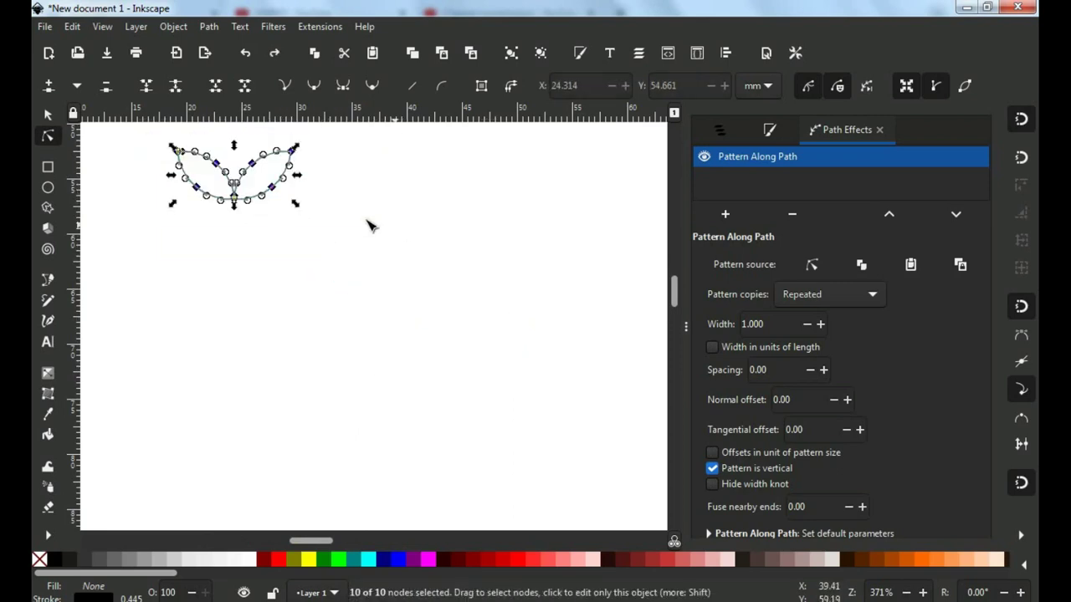
{"action": "left_click_drag", "start_coordinate": [277, 193], "coordinate": [527, 433]}
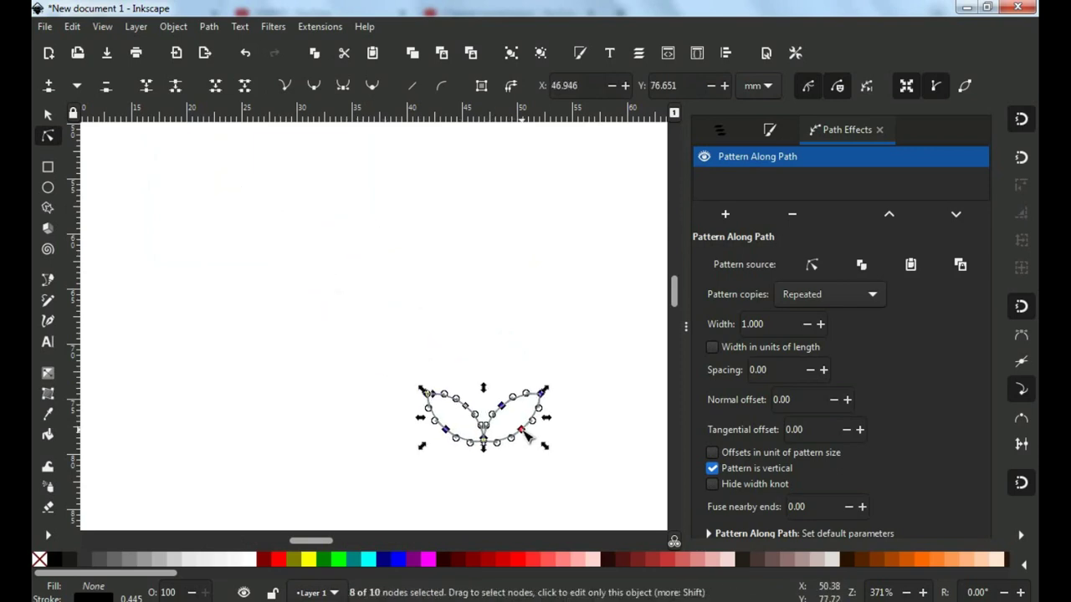
{"action": "left_click", "coordinate": [566, 426]}
{"action": "left_click_drag", "start_coordinate": [574, 430], "coordinate": [350, 251]}
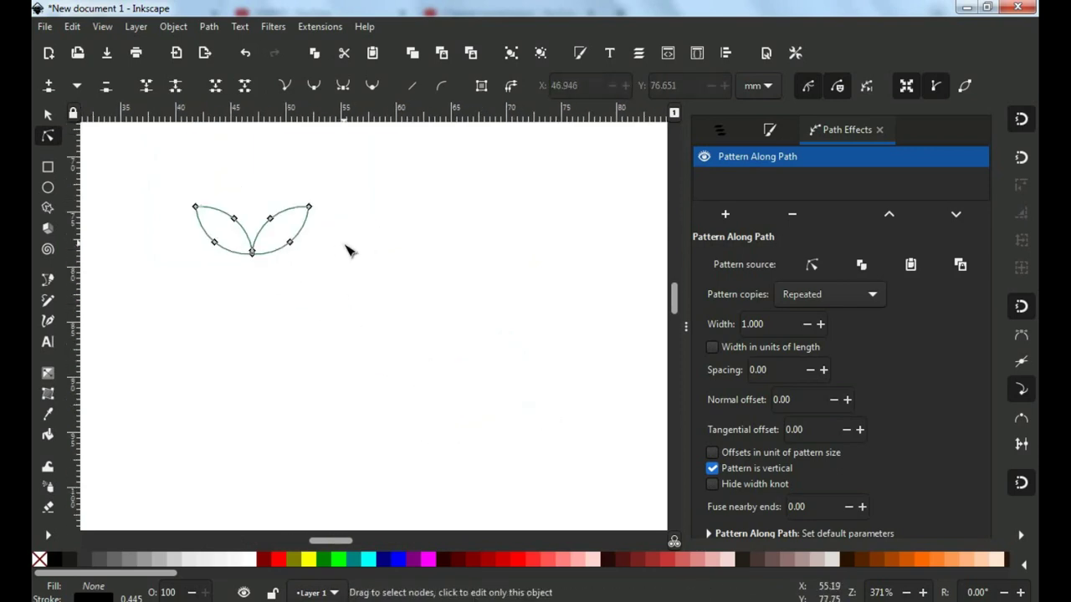
Step: Select all 10 pattern nodes and scale them up so the leaves grow
{"action": "scroll", "coordinate": [350, 251], "scroll_direction": "down", "scroll_amount": 4}
{"action": "left_click_drag", "start_coordinate": [271, 199], "coordinate": [356, 264]}
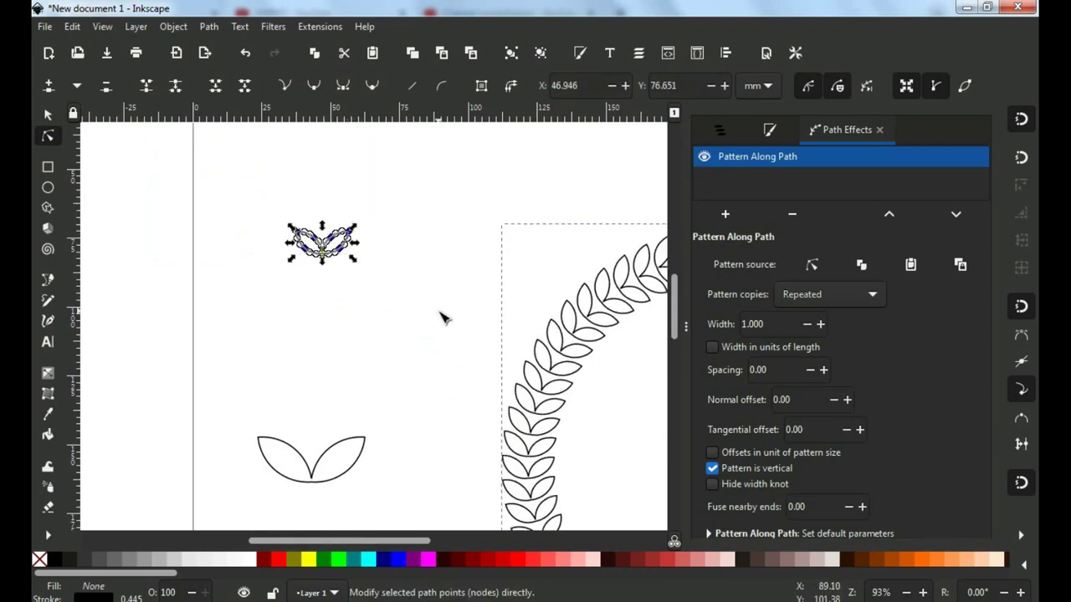
{"action": "left_click_drag", "start_coordinate": [440, 313], "coordinate": [328, 254]}
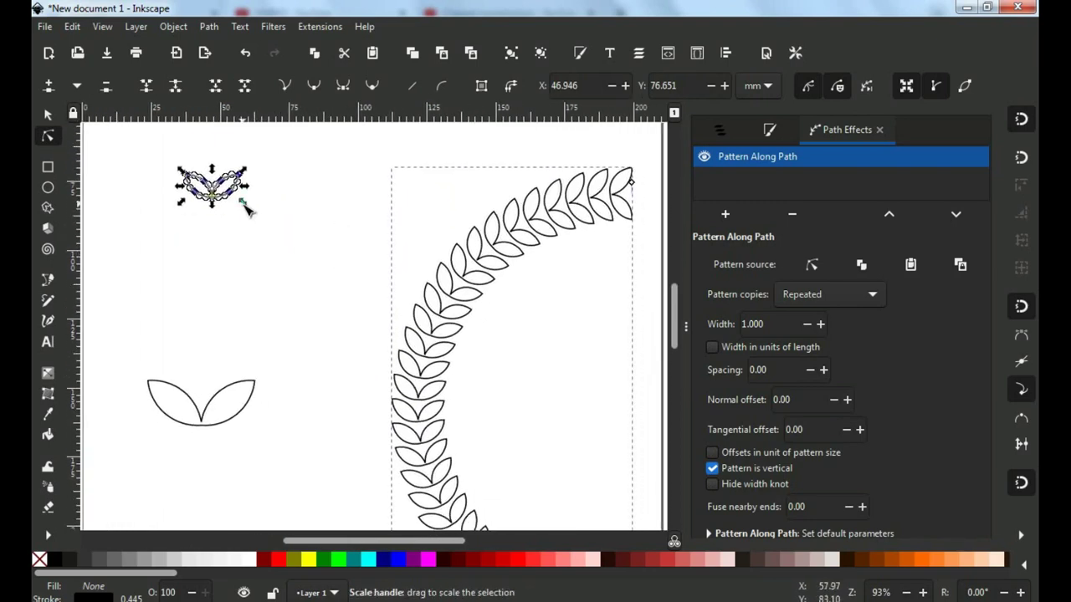
{"action": "left_click_drag", "start_coordinate": [251, 208], "coordinate": [256, 215]}
{"action": "scroll", "coordinate": [524, 325], "scroll_direction": "down", "scroll_amount": 2, "text": "ctrl"}
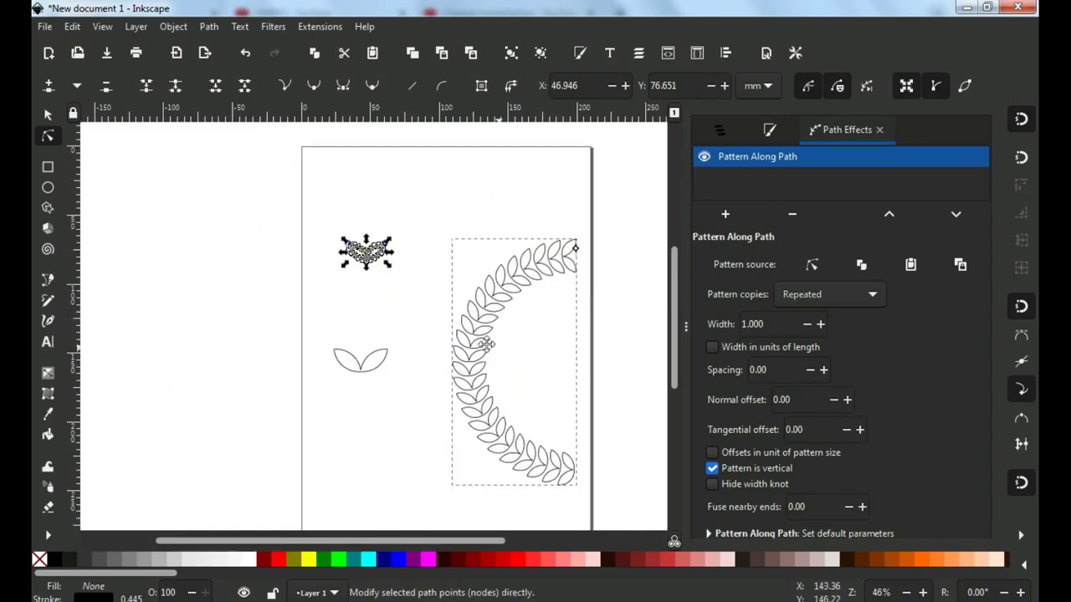
{"action": "scroll", "coordinate": [478, 341], "scroll_direction": "right", "scroll_amount": 1}
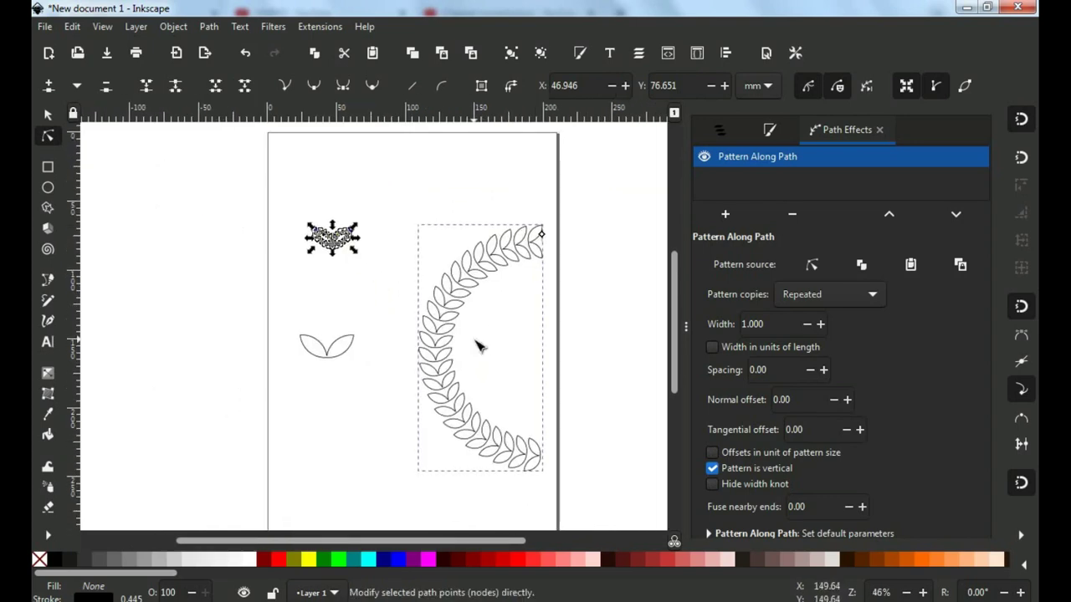
Step: Set the leaf spacing to 0.50 and reselect the leaf arc as an object
{"action": "left_click", "coordinate": [810, 370]}
{"action": "left_click", "coordinate": [810, 370]}
{"action": "left_click", "coordinate": [810, 370]}
{"action": "left_click", "coordinate": [810, 370]}
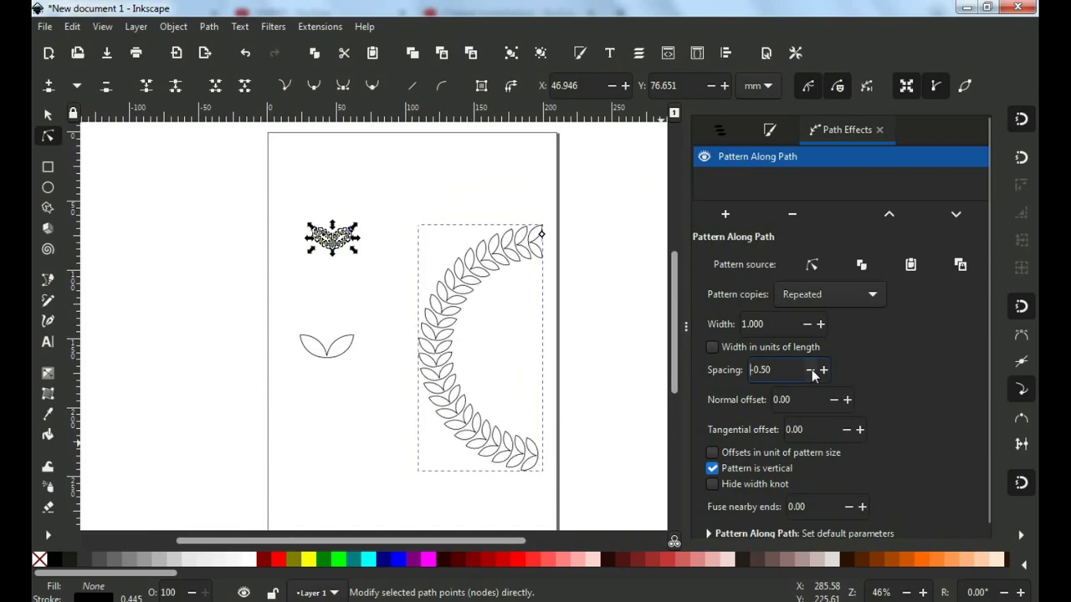
{"action": "left_click", "coordinate": [810, 369]}
{"action": "left_click", "coordinate": [824, 370]}
{"action": "left_click", "coordinate": [824, 370]}
{"action": "left_click", "coordinate": [824, 369]}
{"action": "left_click", "coordinate": [825, 370]}
{"action": "left_click", "coordinate": [825, 369]}
{"action": "left_click", "coordinate": [825, 370]}
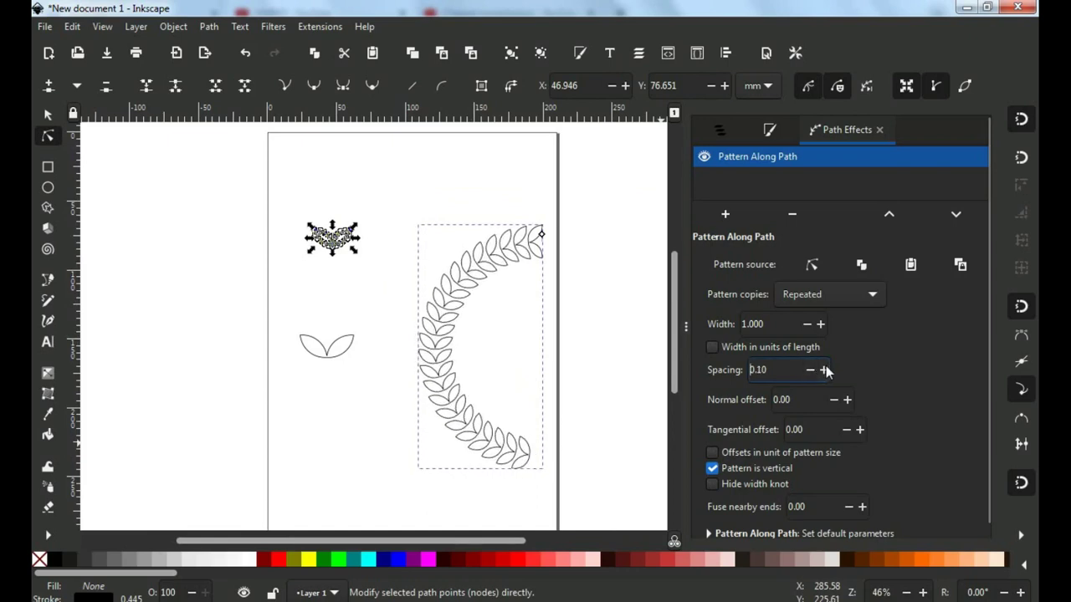
{"action": "left_click", "coordinate": [825, 369]}
{"action": "left_click", "coordinate": [825, 370]}
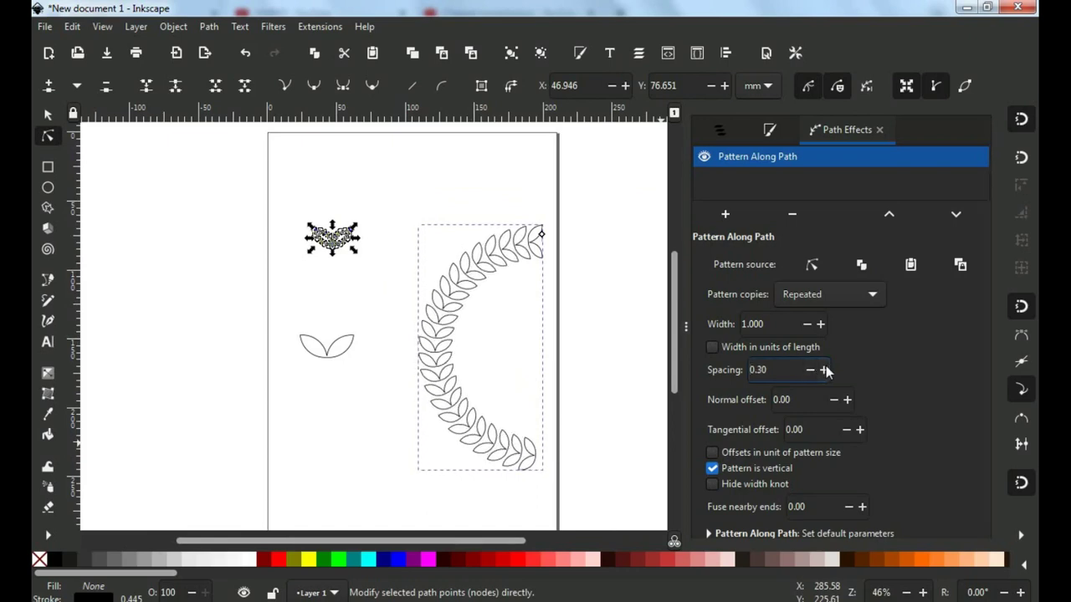
{"action": "left_click", "coordinate": [825, 370]}
{"action": "left_click", "coordinate": [825, 370]}
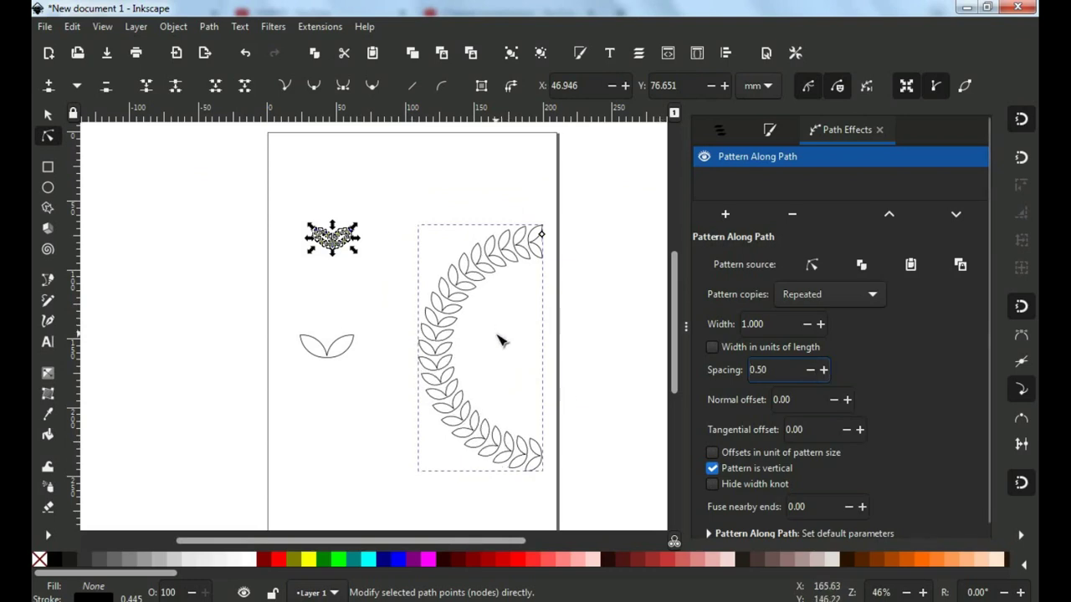
{"action": "left_click", "coordinate": [48, 116]}
{"action": "left_click", "coordinate": [423, 336]}
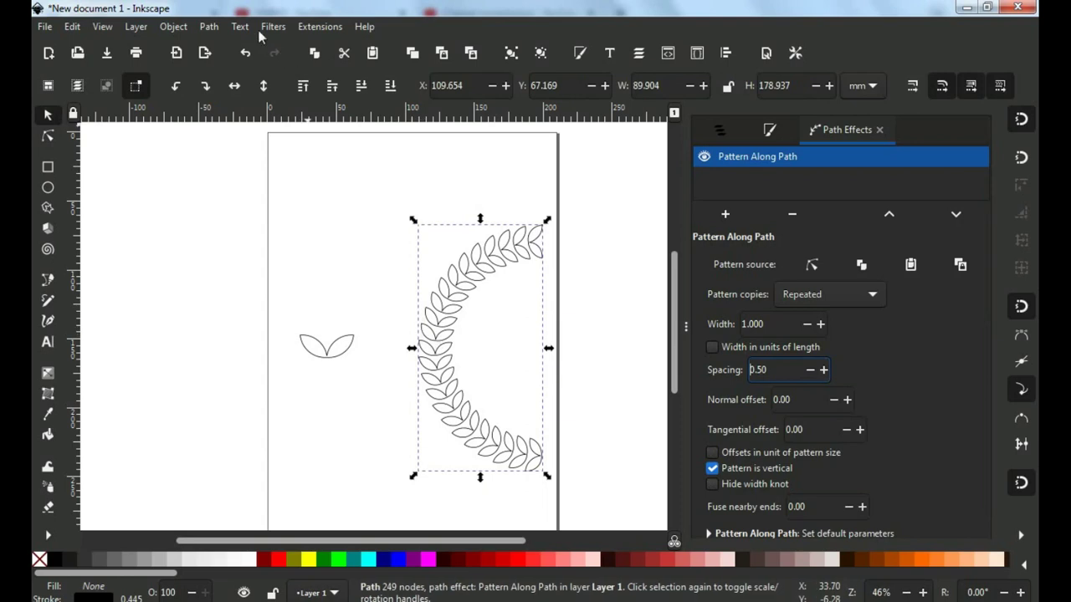
Step: Convert the leaf arc to a plain path, move it up-left, and fill it orange
{"action": "left_click", "coordinate": [209, 27]}
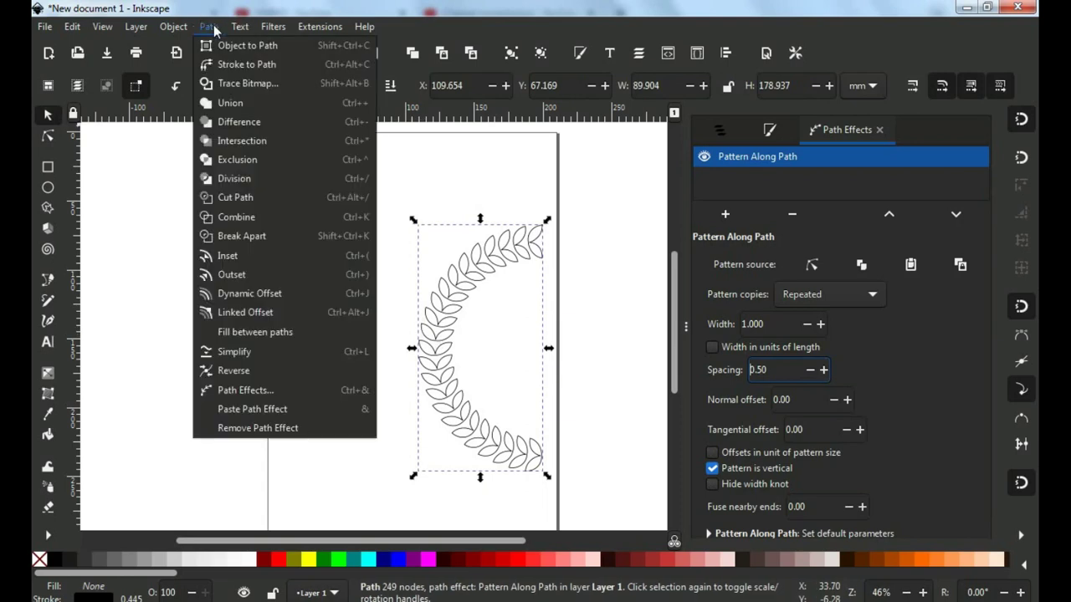
{"action": "left_click", "coordinate": [272, 45]}
{"action": "left_click", "coordinate": [383, 167]}
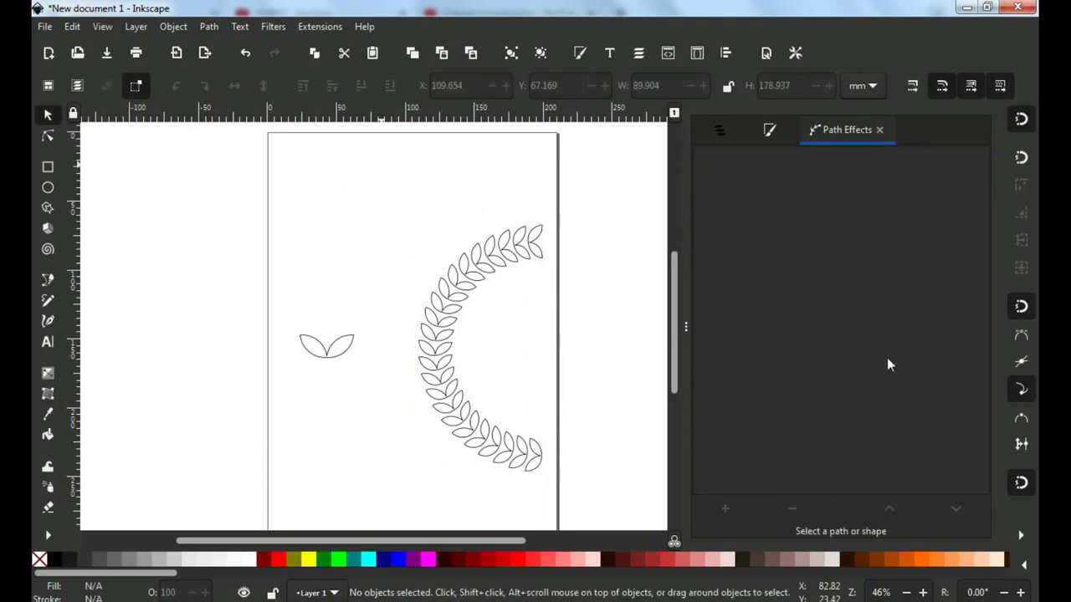
{"action": "left_click_drag", "start_coordinate": [435, 318], "coordinate": [404, 295]}
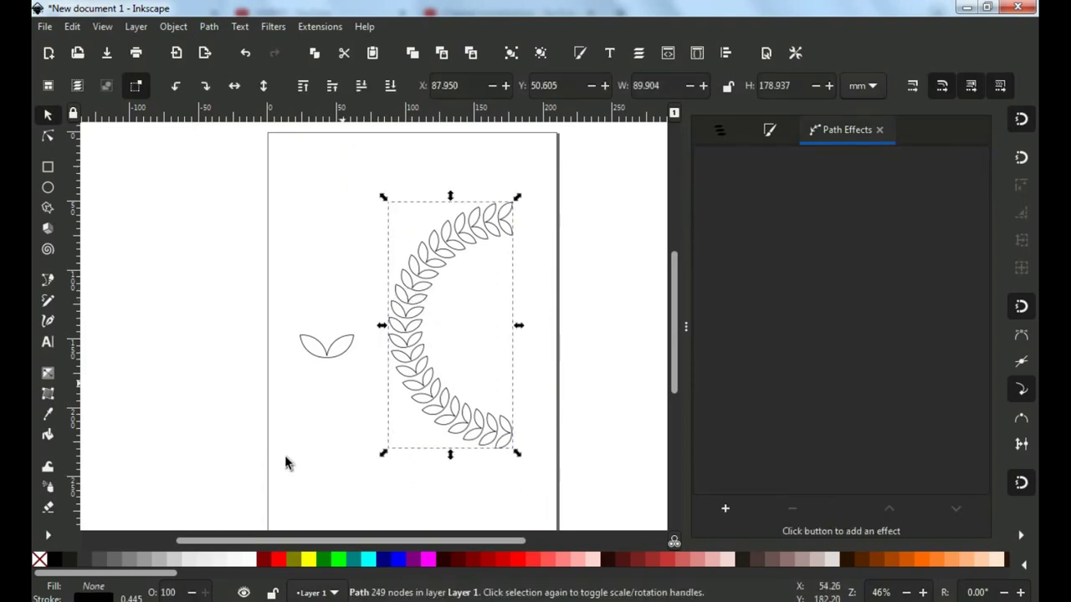
{"action": "left_click", "coordinate": [468, 560]}
Step: Remove the half-wreath's outline stroke and reselect the leaves
{"action": "scroll", "coordinate": [361, 381], "scroll_direction": "up", "scroll_amount": 1, "text": "ctrl"}
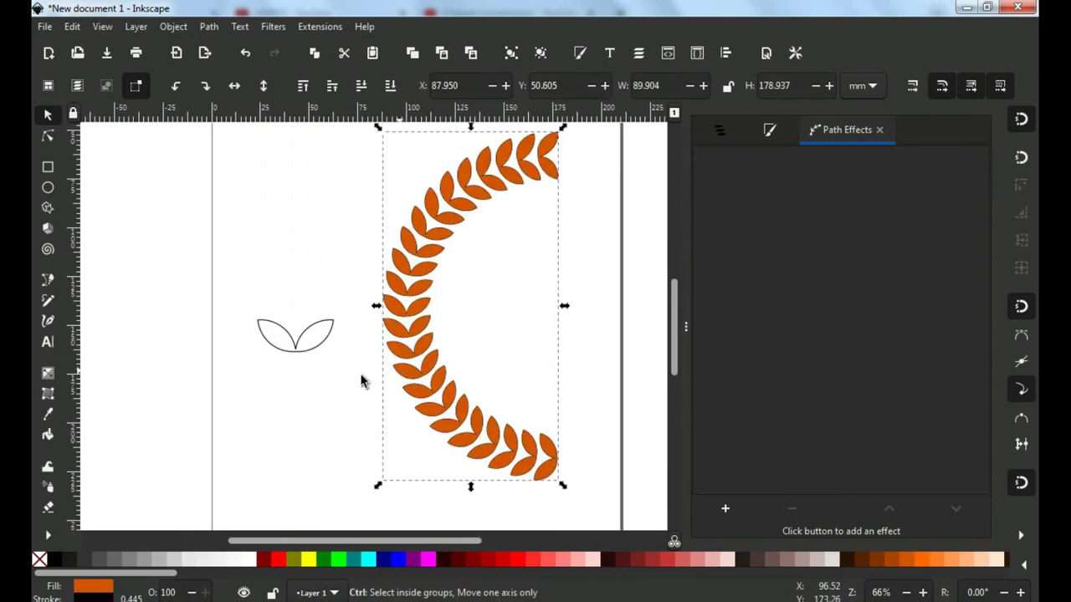
{"action": "right_click", "coordinate": [39, 560]}
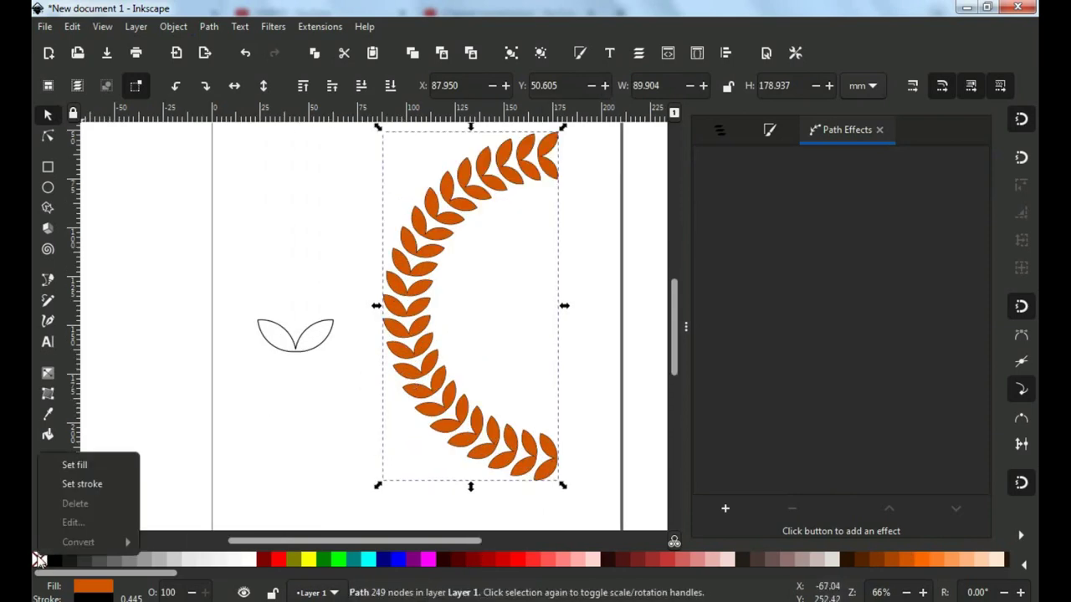
{"action": "left_click", "coordinate": [83, 484]}
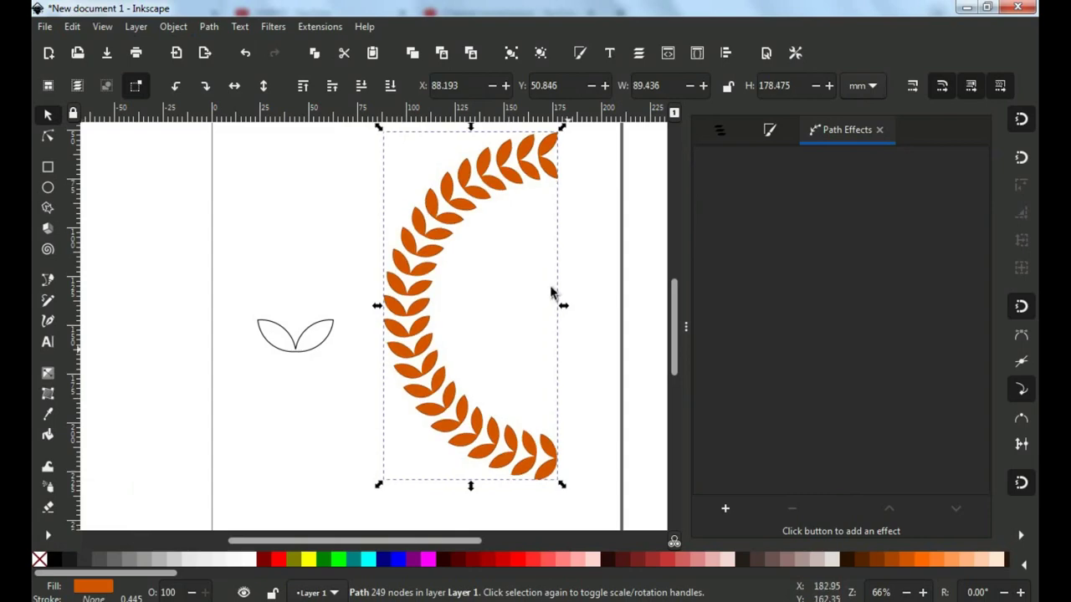
{"action": "scroll", "coordinate": [481, 389], "scroll_direction": "up", "scroll_amount": 2, "text": "ctrl"}
{"action": "scroll", "coordinate": [475, 387], "scroll_direction": "down", "scroll_amount": 2, "text": "ctrl"}
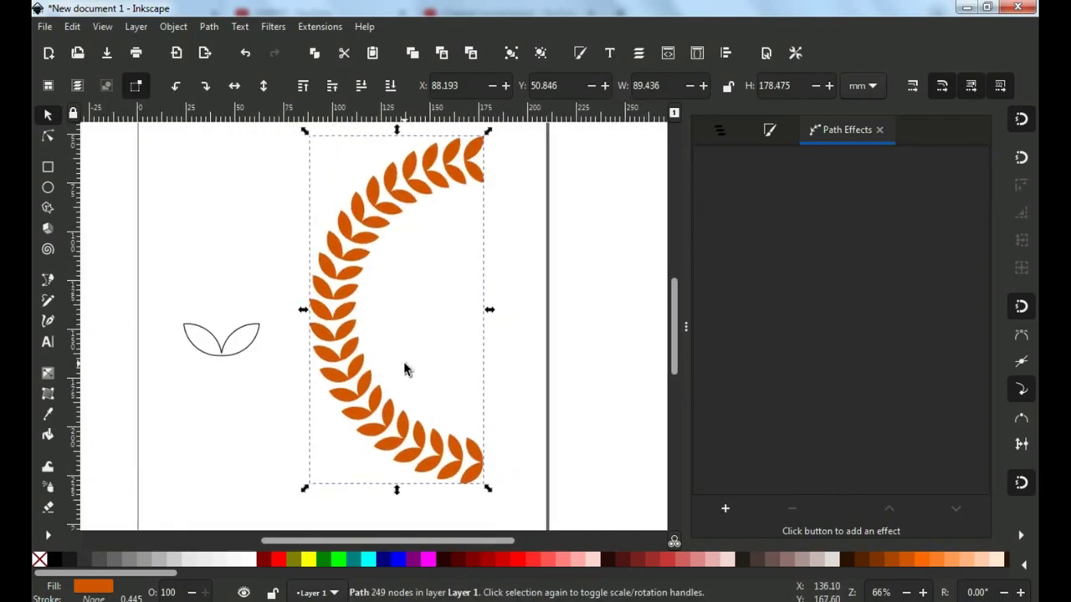
{"action": "left_click", "coordinate": [407, 365]}
{"action": "left_click", "coordinate": [343, 312]}
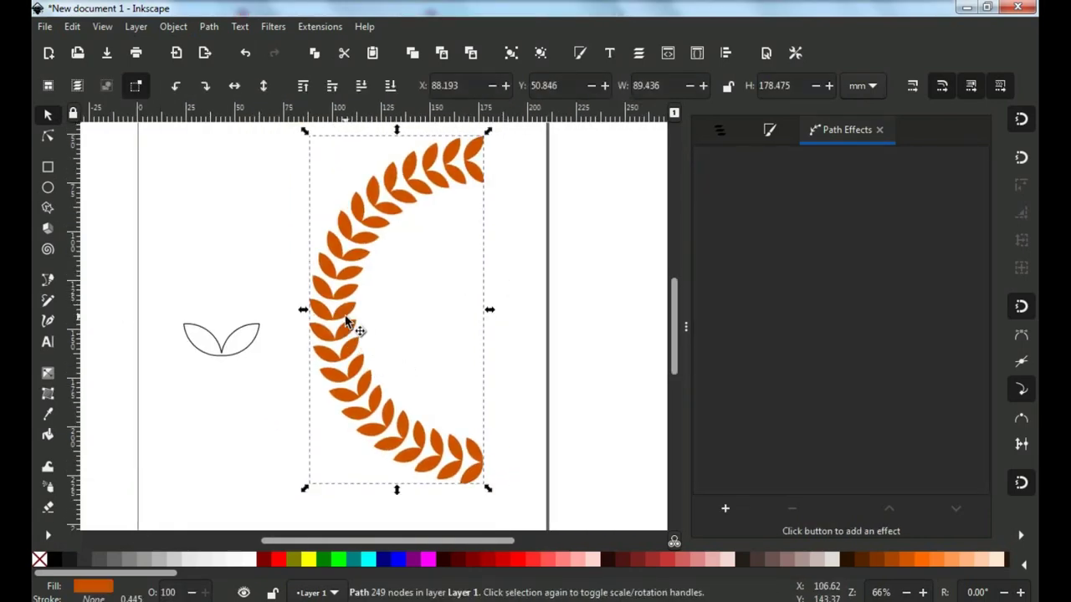
Step: Lay a left-to-right linear gradient across the half-wreath and pick its end stop
{"action": "left_click", "coordinate": [47, 374]}
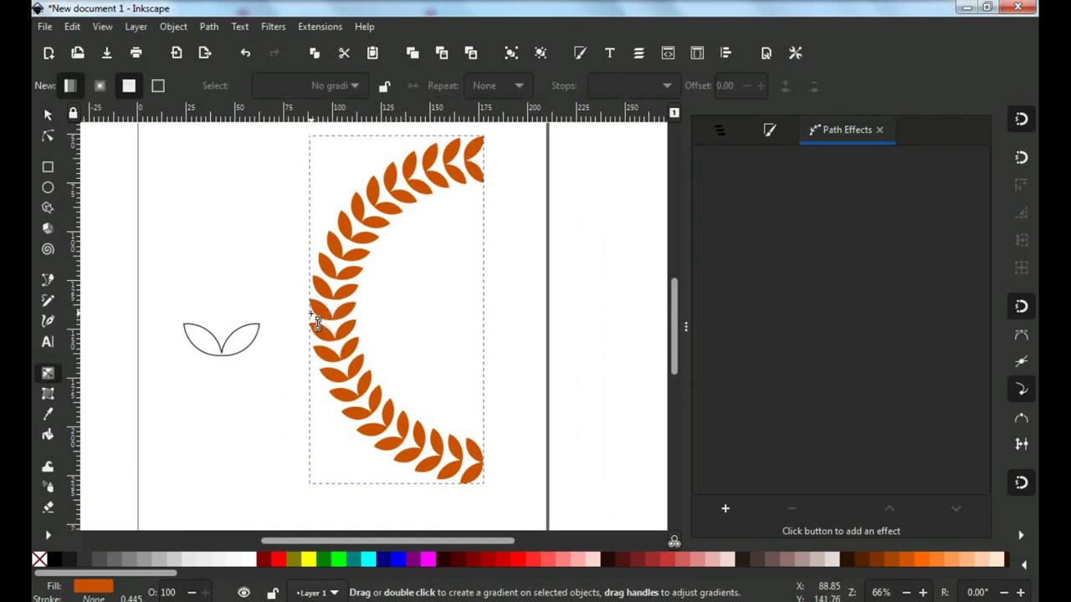
{"action": "left_click_drag", "start_coordinate": [311, 316], "coordinate": [482, 327]}
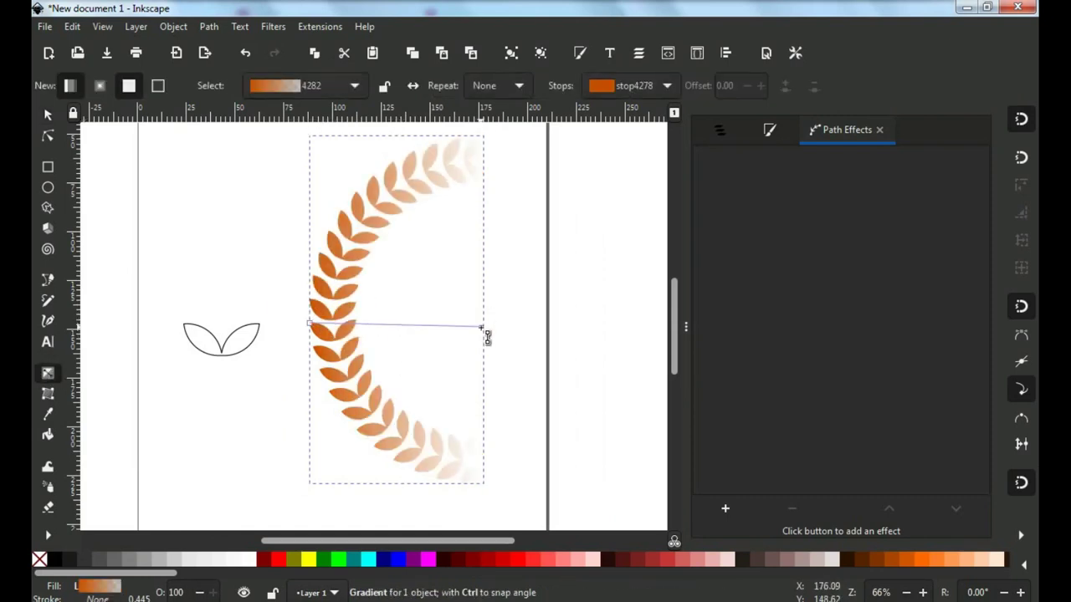
{"action": "left_click", "coordinate": [481, 327]}
Step: Make the gradient's end stop fully opaque golden yellow, ffc600ff
{"action": "left_click", "coordinate": [765, 132]}
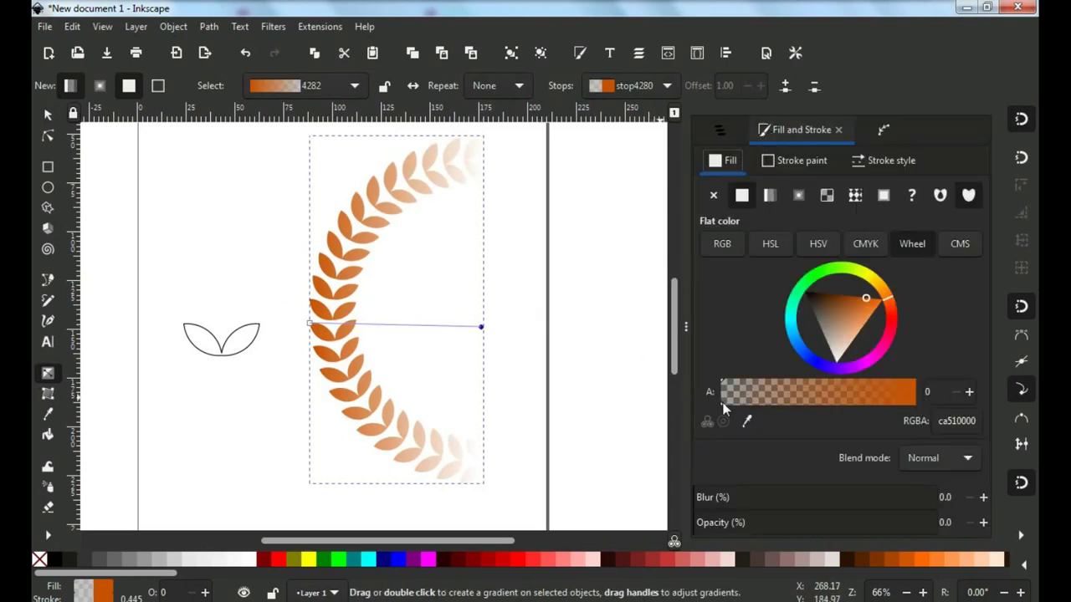
{"action": "left_click_drag", "start_coordinate": [744, 404], "coordinate": [919, 401]}
{"action": "left_click", "coordinate": [877, 287]}
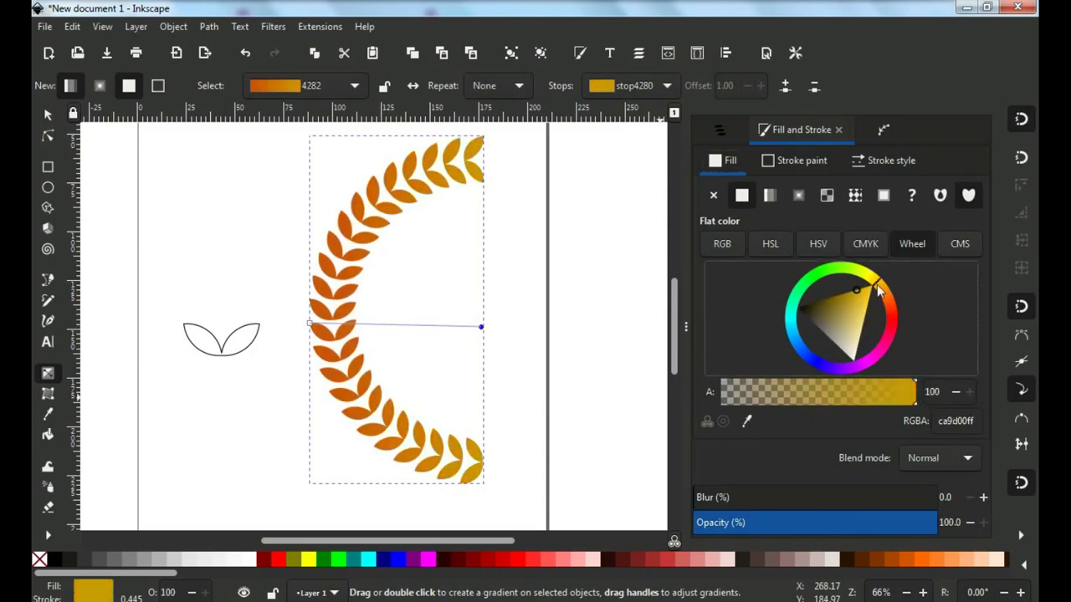
{"action": "left_click_drag", "start_coordinate": [865, 299], "coordinate": [876, 287]}
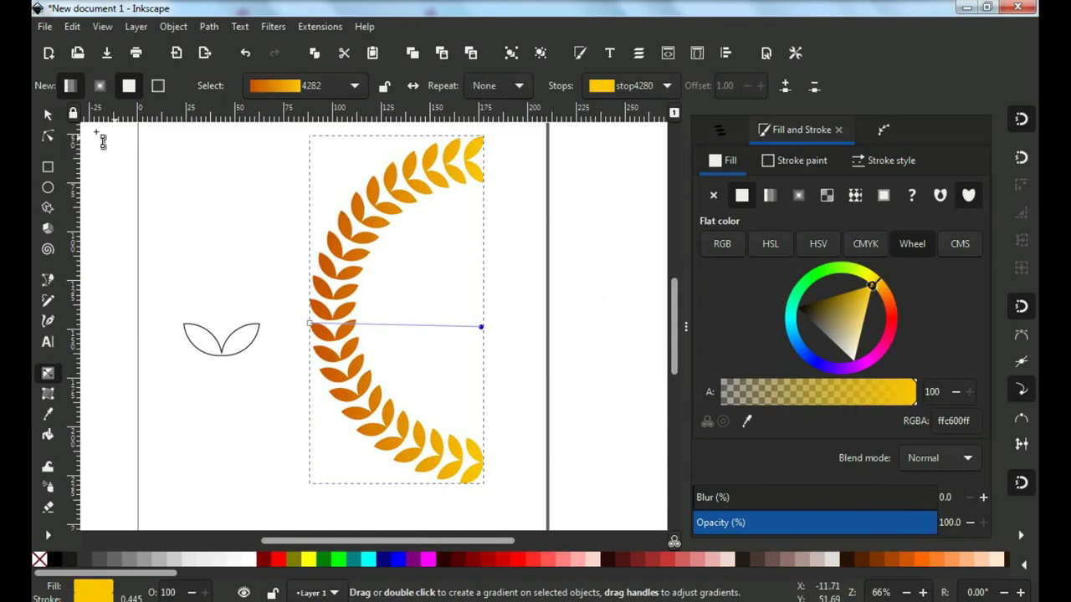
{"action": "left_click", "coordinate": [47, 115]}
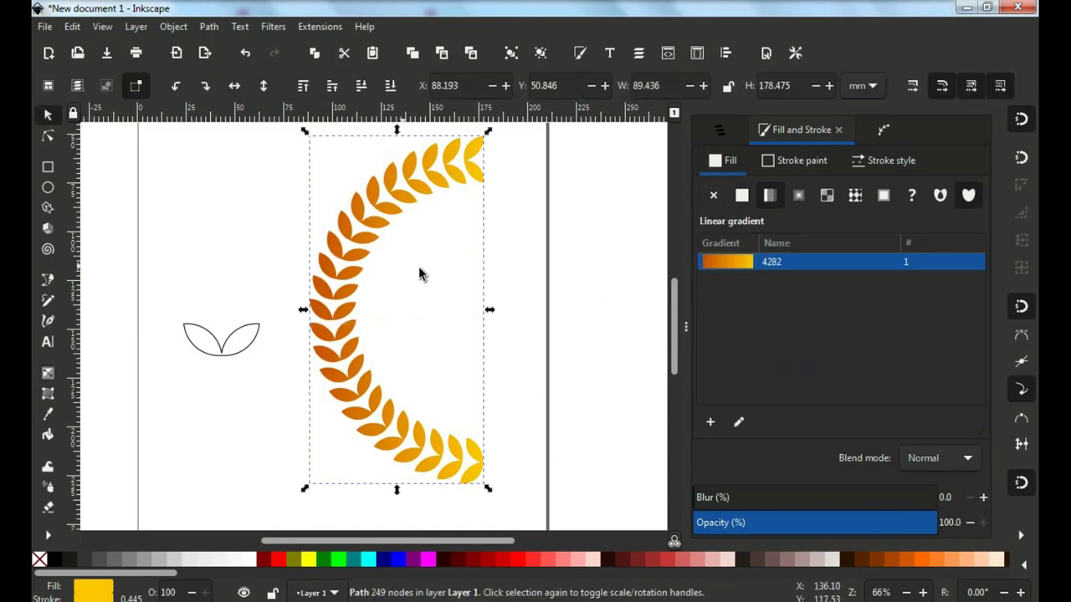
Step: Delete the small leaf outline and shift the half-wreath further left
{"action": "left_click", "coordinate": [233, 339]}
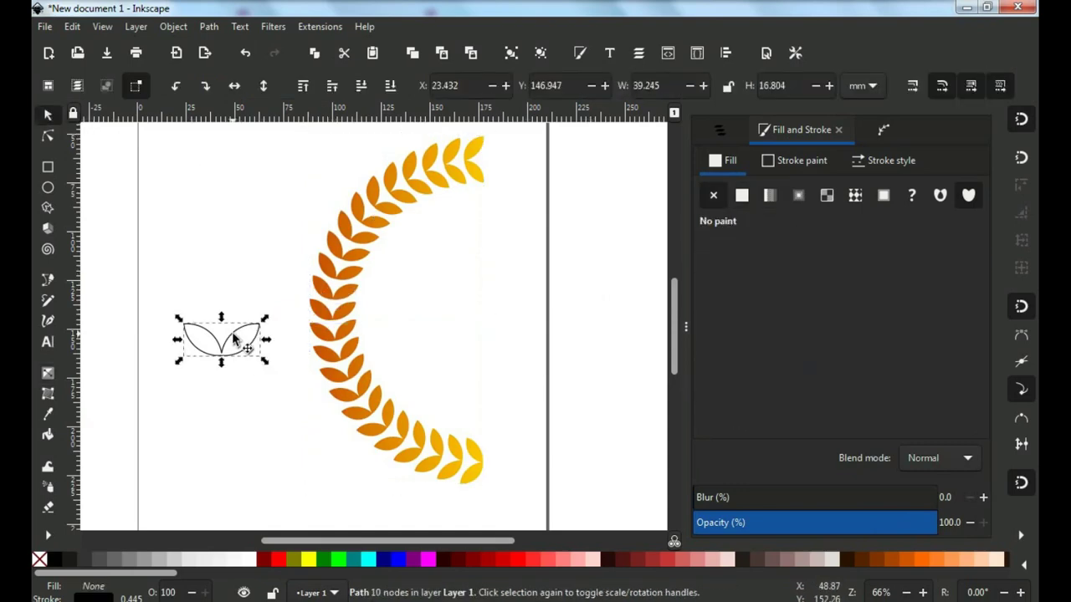
{"action": "key", "text": "Delete"}
{"action": "left_click_drag", "start_coordinate": [340, 303], "coordinate": [209, 311]}
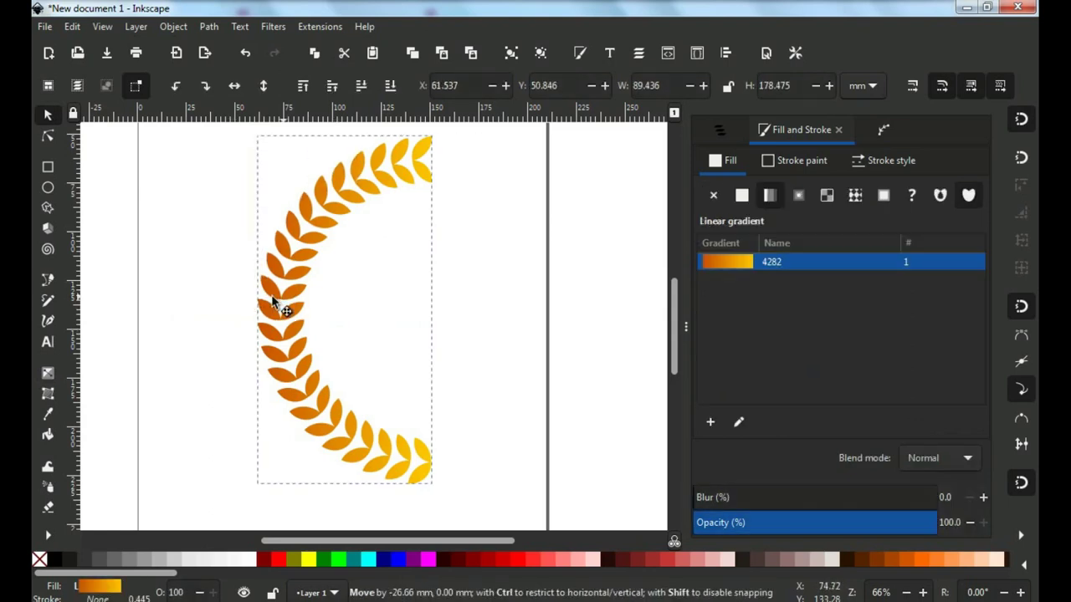
Step: Duplicate the half-wreath, flip the copy horizontally and place it on the right to close the circle
{"action": "right_click", "coordinate": [208, 311]}
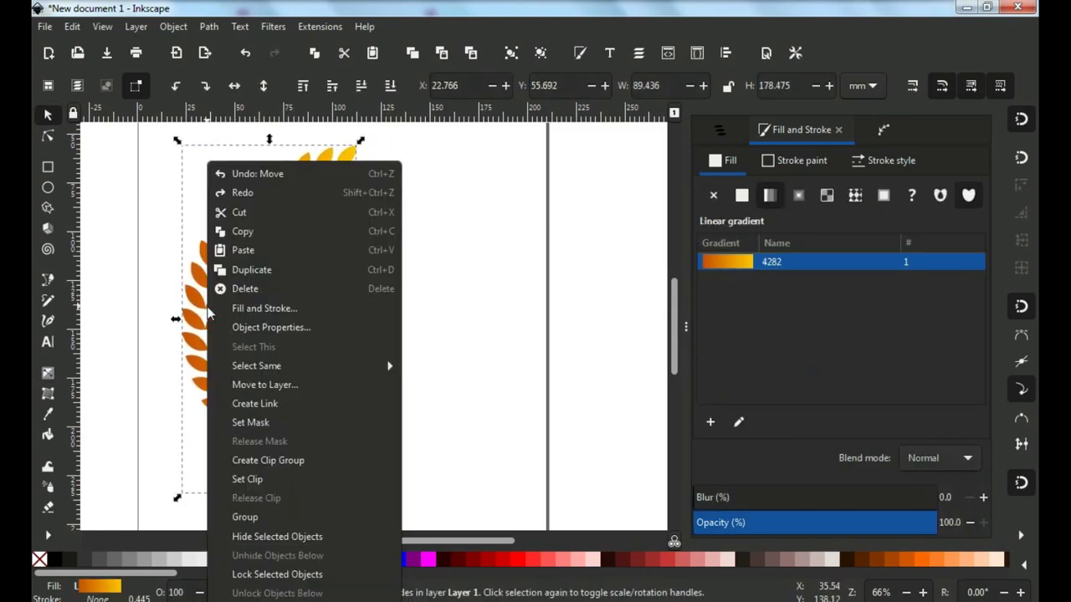
{"action": "left_click", "coordinate": [276, 270]}
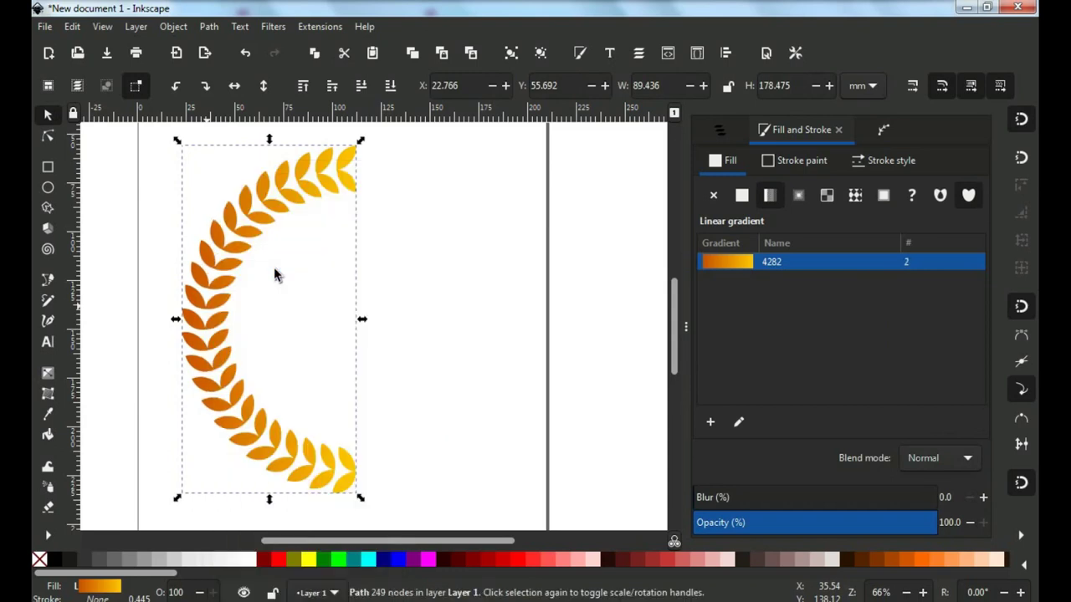
{"action": "left_click", "coordinate": [236, 86]}
{"action": "left_click_drag", "start_coordinate": [331, 266], "coordinate": [513, 264]}
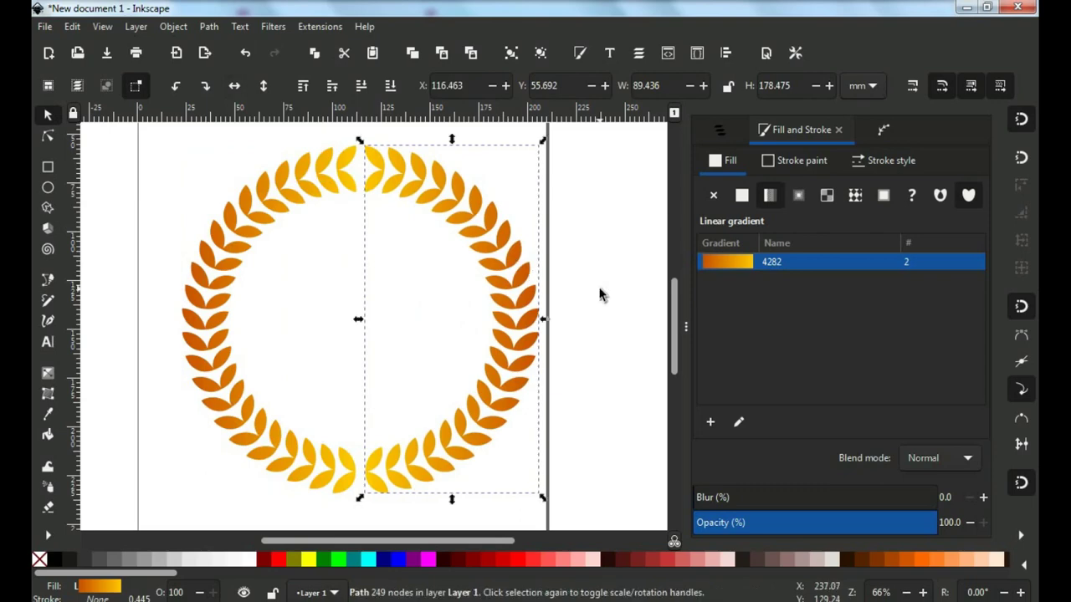
{"action": "left_click", "coordinate": [576, 312]}
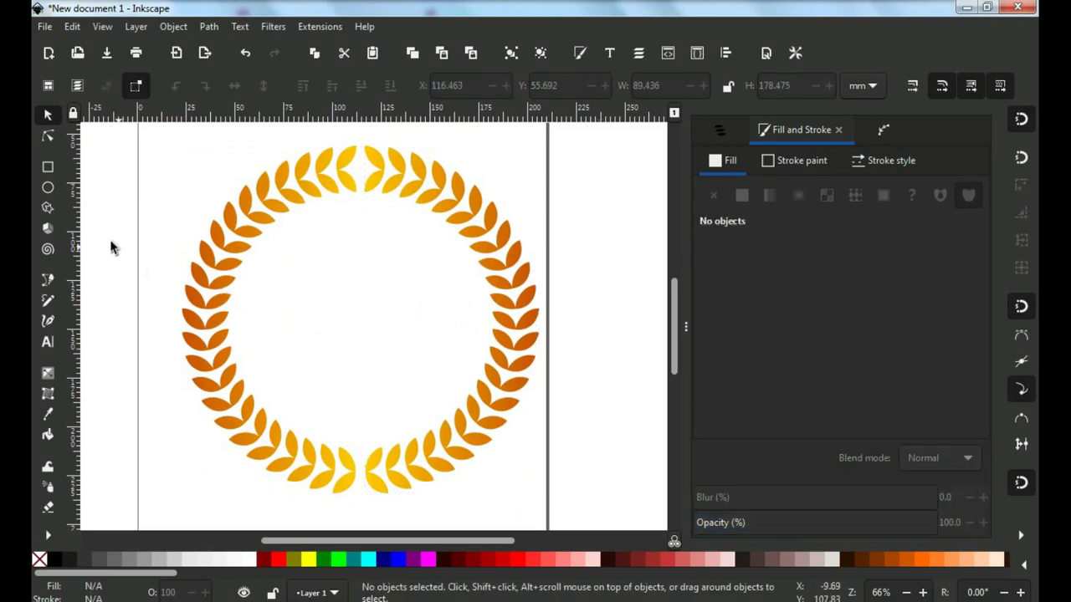
Step: Draw a five-point star in the wreath centre with corners rounded to 0.060
{"action": "left_click", "coordinate": [46, 207]}
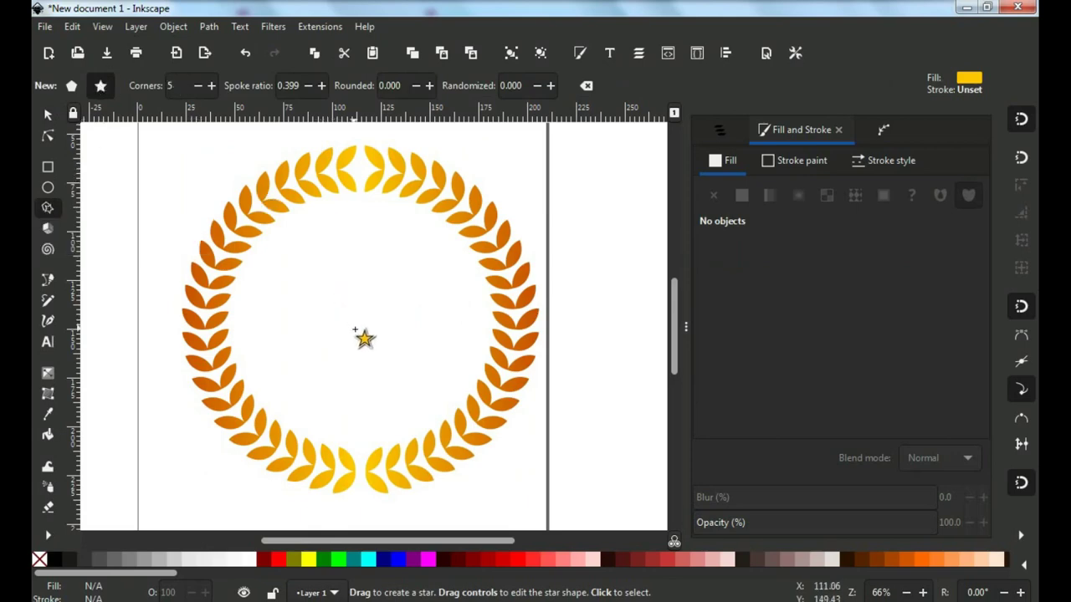
{"action": "left_click_drag", "start_coordinate": [357, 331], "coordinate": [358, 238]}
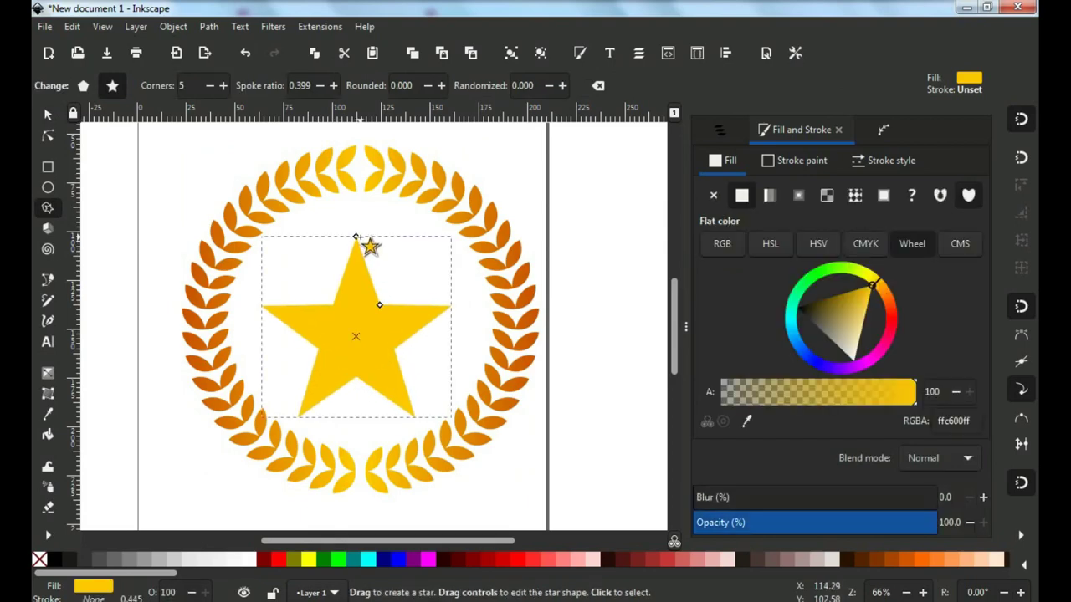
{"action": "left_click", "coordinate": [441, 87]}
Step: Raise the star's spoke ratio to 0.509 for plumper points
{"action": "left_click", "coordinate": [333, 86]}
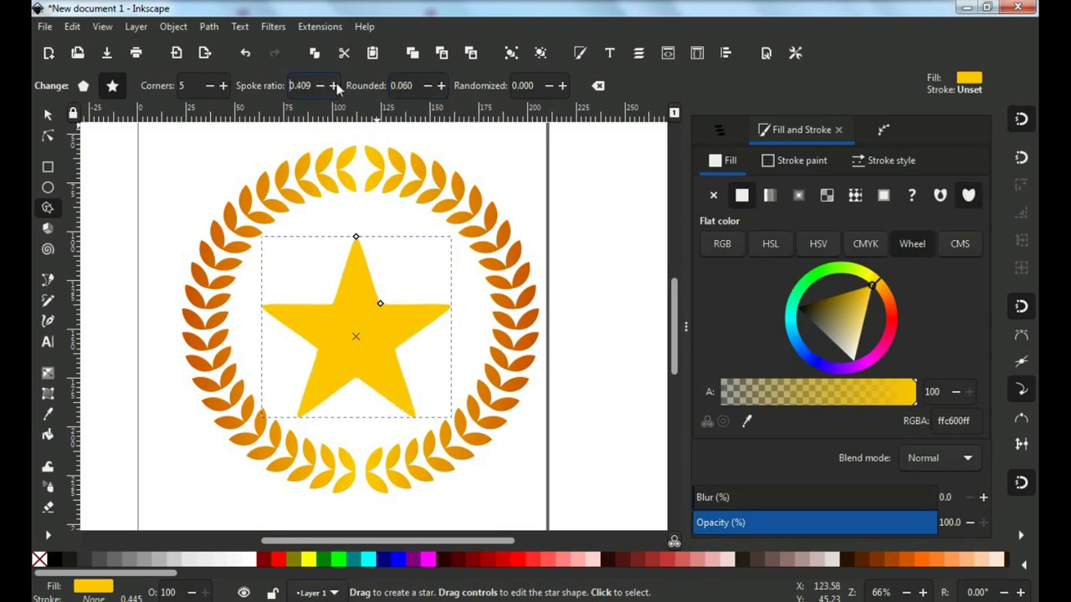
{"action": "double_click", "coordinate": [334, 85]}
{"action": "double_click", "coordinate": [334, 86]}
{"action": "left_click", "coordinate": [334, 86]}
{"action": "left_click", "coordinate": [333, 85]}
{"action": "left_click", "coordinate": [333, 85]}
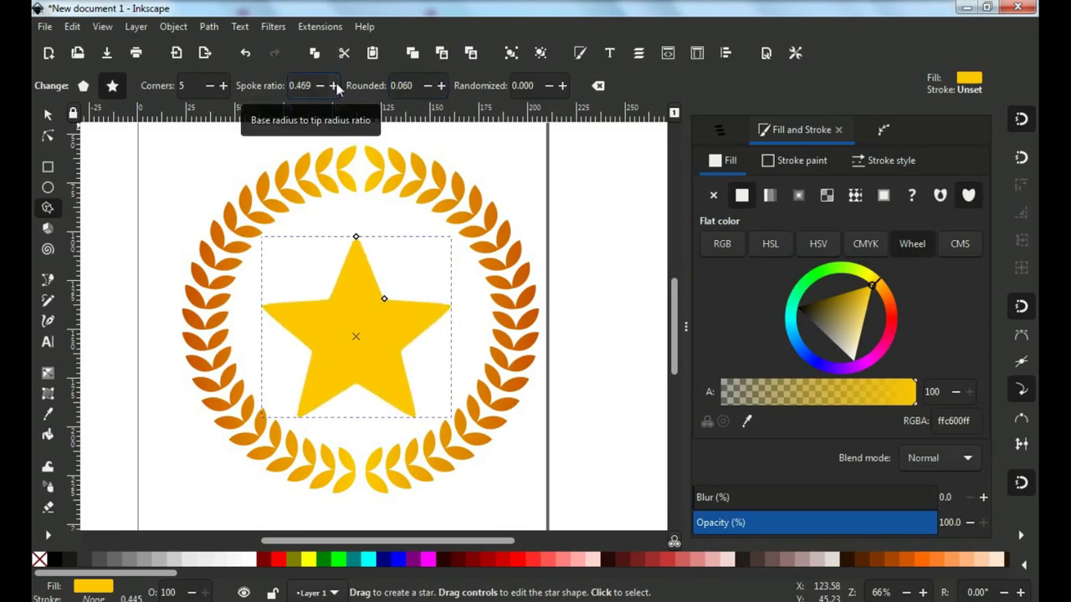
{"action": "left_click", "coordinate": [333, 86]}
{"action": "left_click", "coordinate": [334, 85]}
{"action": "left_click", "coordinate": [333, 86]}
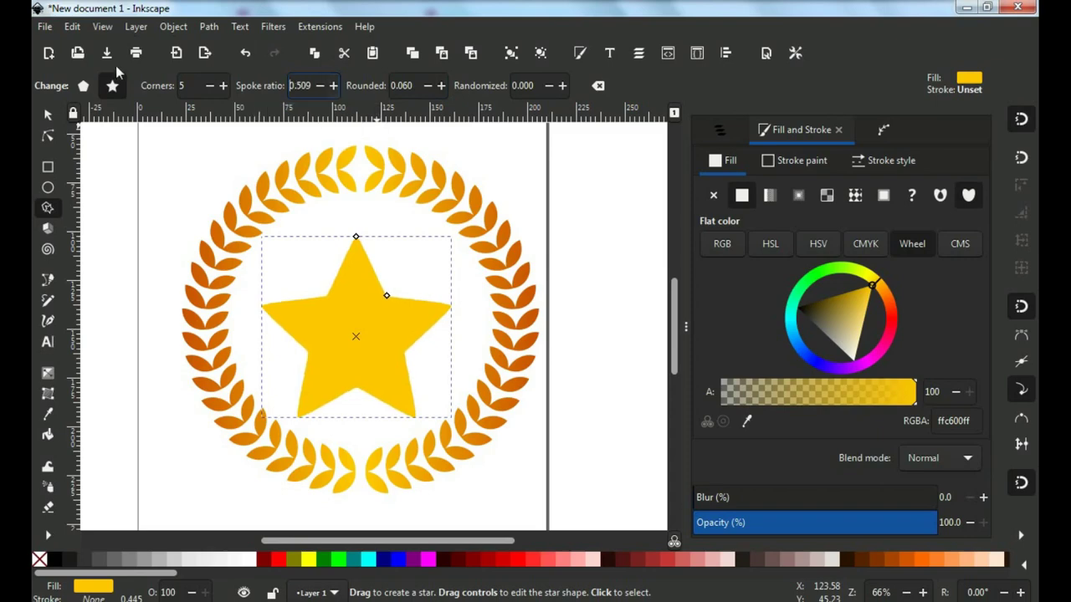
Step: Nudge the star slightly upward within the wreath and deselect it
{"action": "left_click", "coordinate": [47, 114]}
{"action": "left_click_drag", "start_coordinate": [359, 303], "coordinate": [359, 290]}
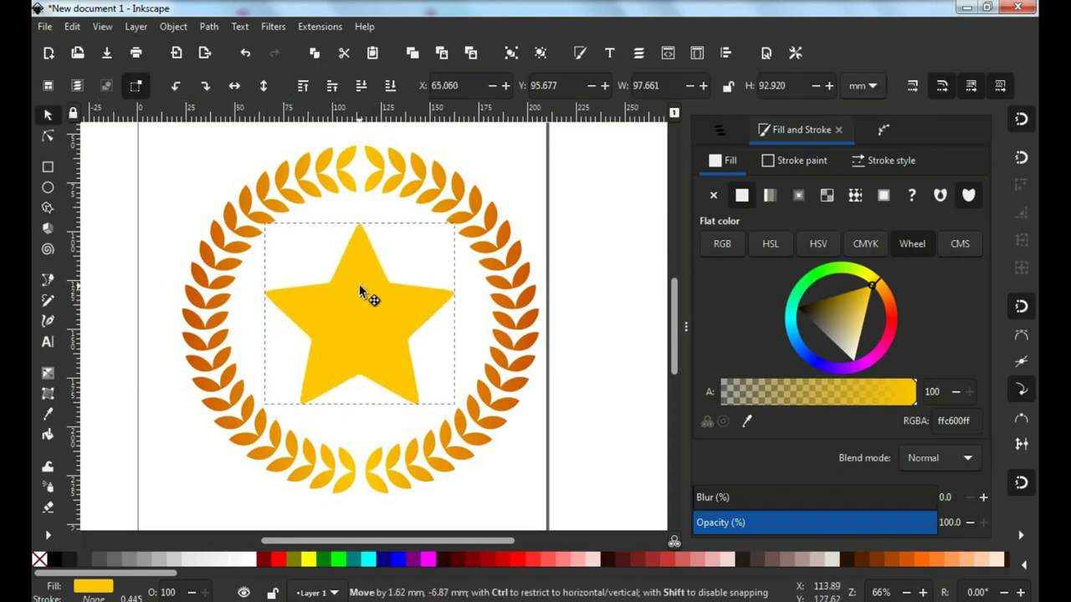
{"action": "left_click", "coordinate": [573, 346]}
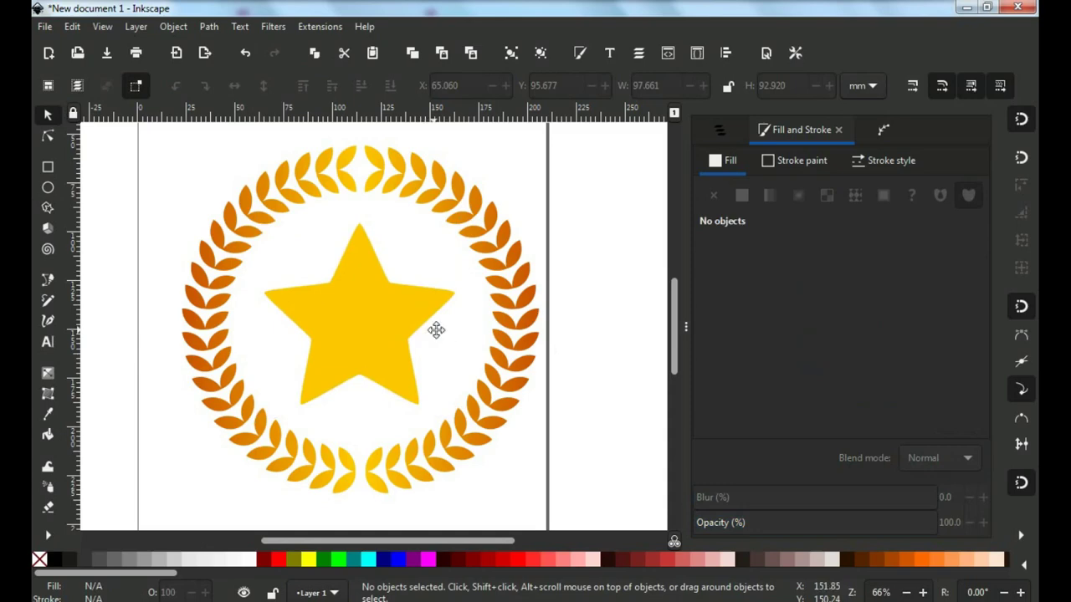
Step: Scale the wreath and star together to about 89% (163 × 159 mm) and recentre them on the page
{"action": "scroll", "coordinate": [439, 328], "scroll_direction": "left", "scroll_amount": 1}
{"action": "scroll", "coordinate": [452, 332], "scroll_direction": "left", "scroll_amount": 1}
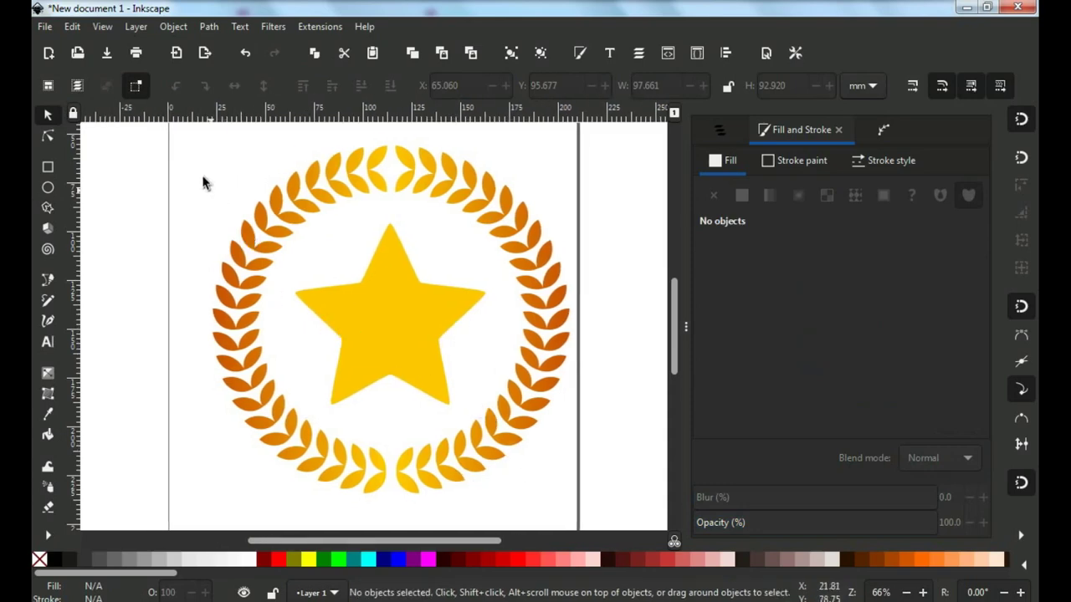
{"action": "left_click_drag", "start_coordinate": [191, 134], "coordinate": [580, 509]}
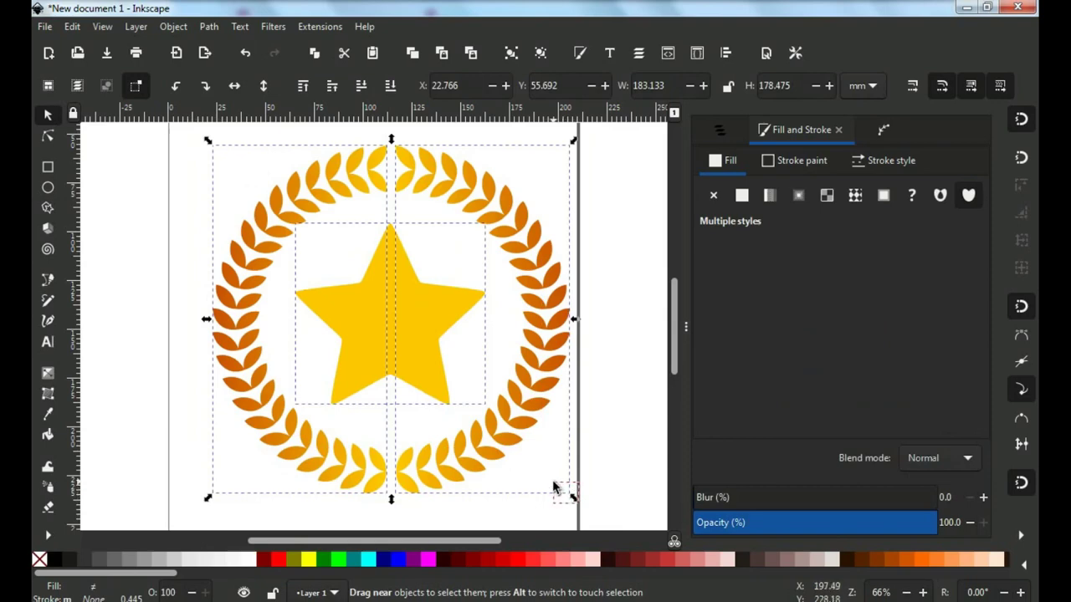
{"action": "left_click_drag", "start_coordinate": [563, 494], "coordinate": [555, 483]}
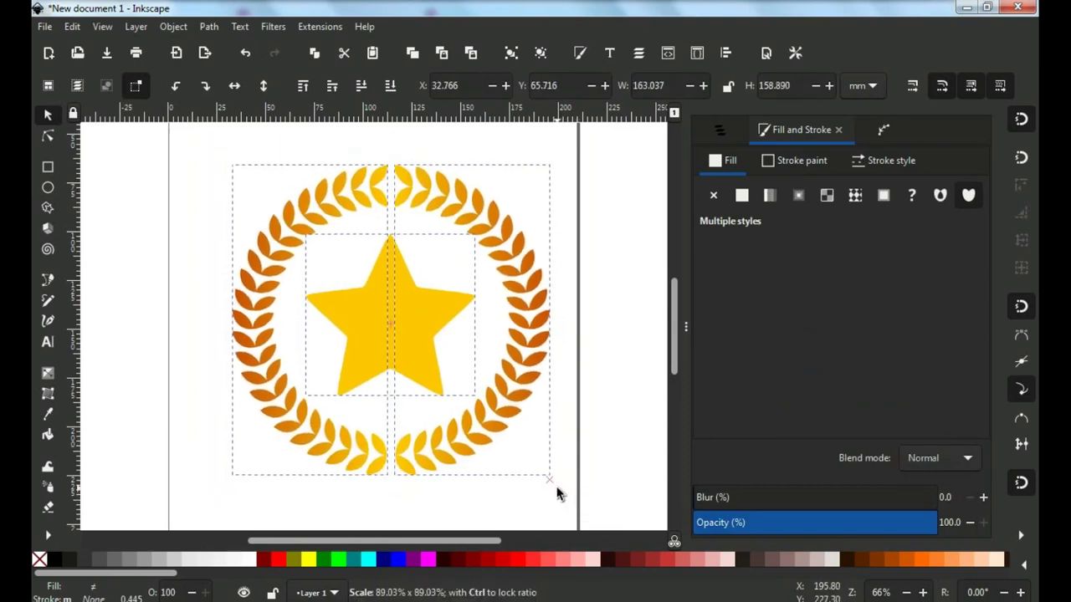
{"action": "left_click_drag", "start_coordinate": [413, 325], "coordinate": [392, 332]}
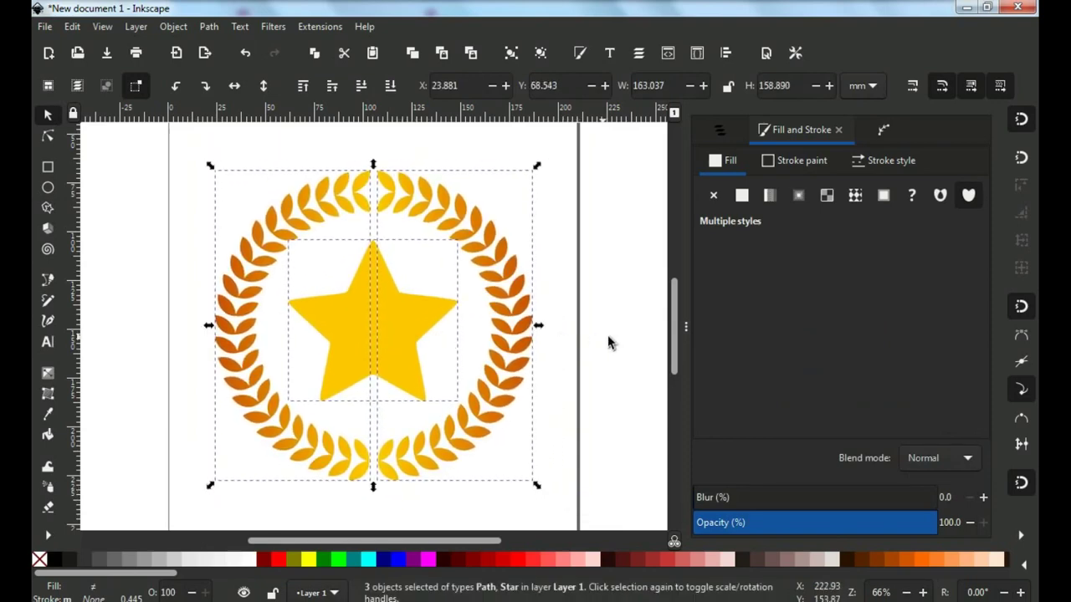
{"action": "left_click", "coordinate": [606, 343]}
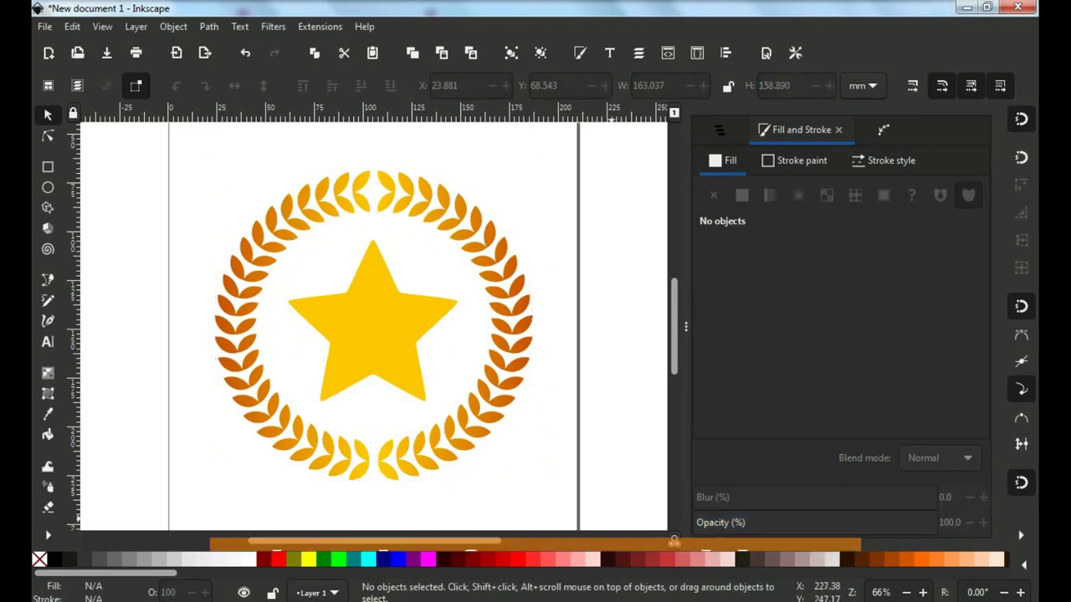